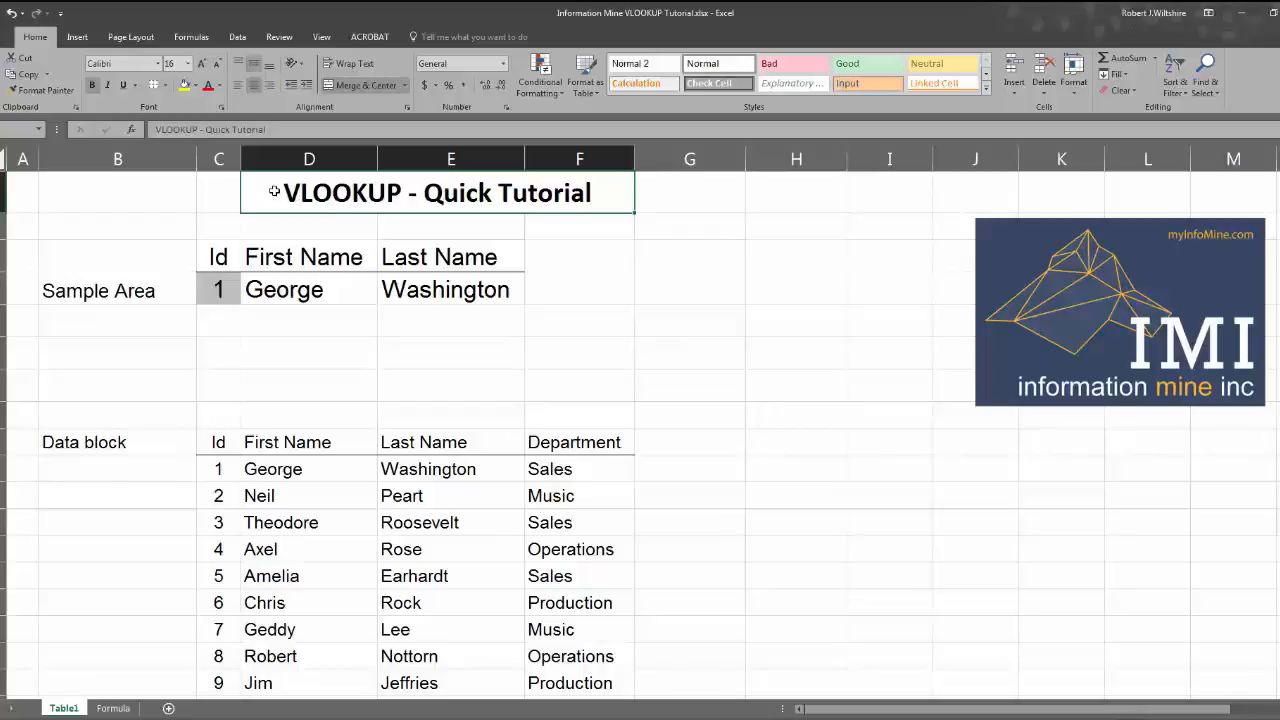
Change the sample area's Id in cell C4 to 3, followed by 5
left_click(158, 290)
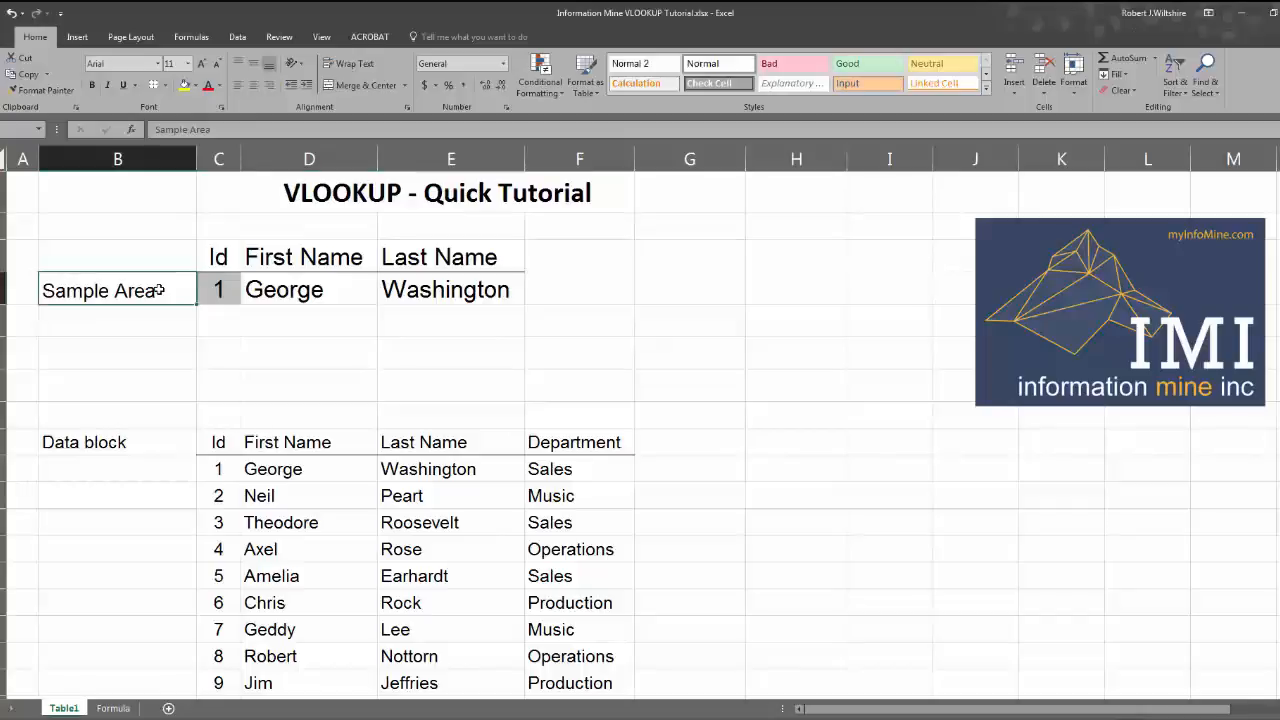
left_click(222, 291)
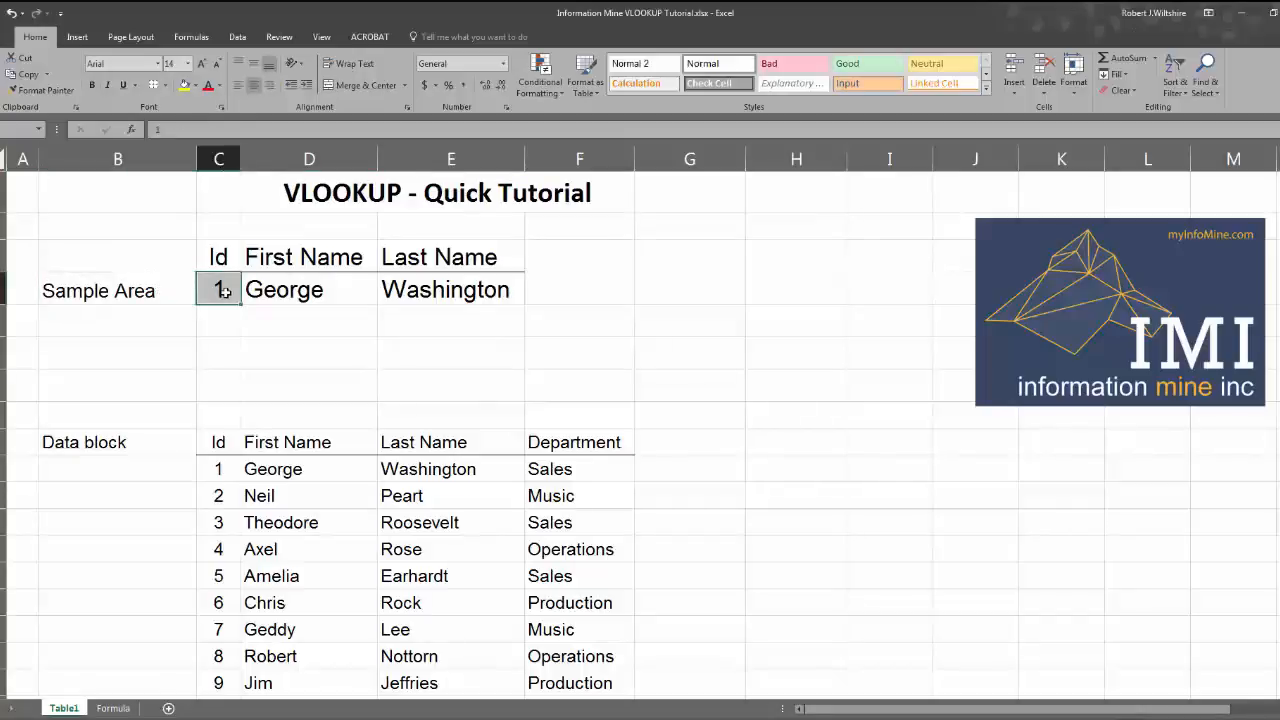
type("3")
key("Return")
left_click(224, 291)
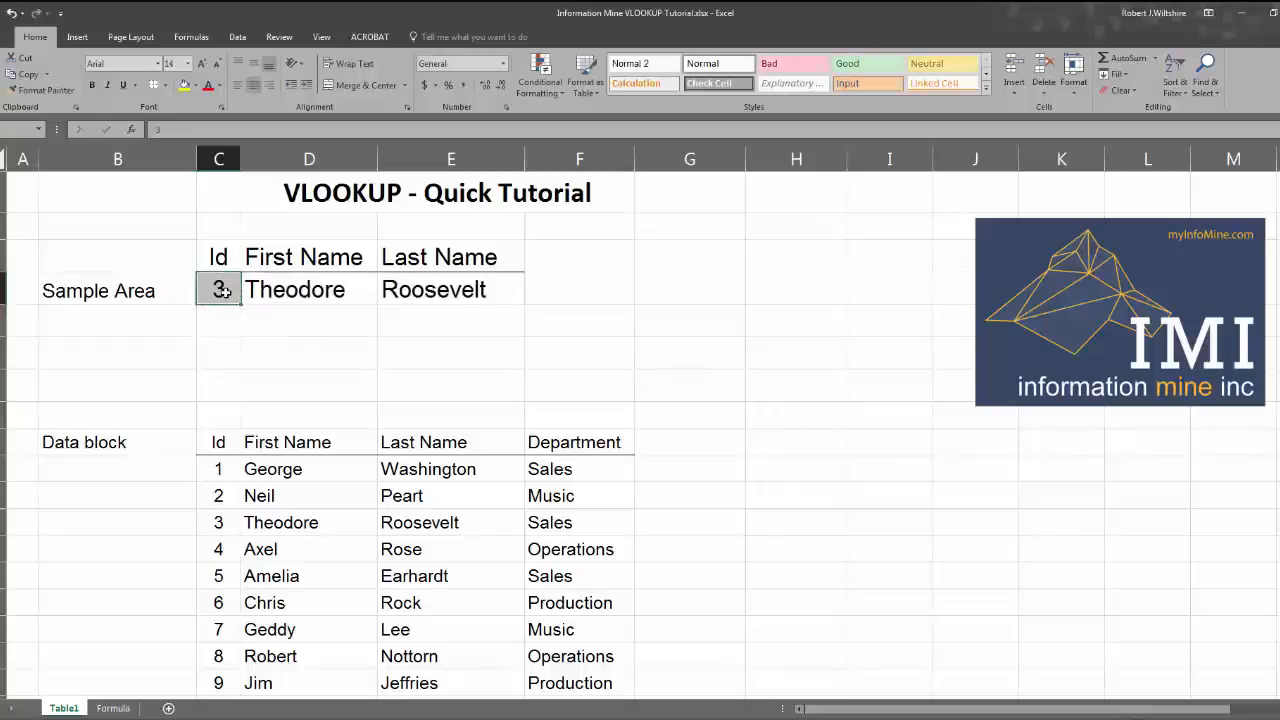
type("5")
key("Return")
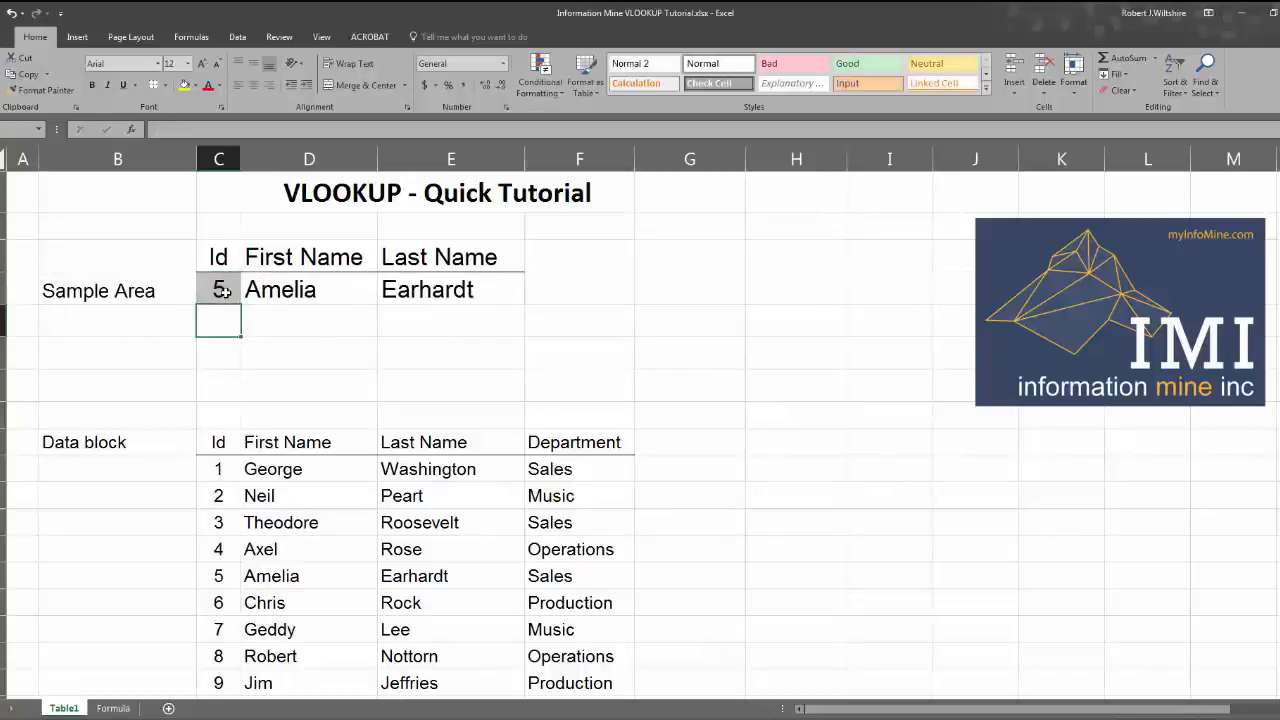
Clear the First Name and Last Name lookup formulas from cells D4:E4 in the sample area
left_click(224, 291)
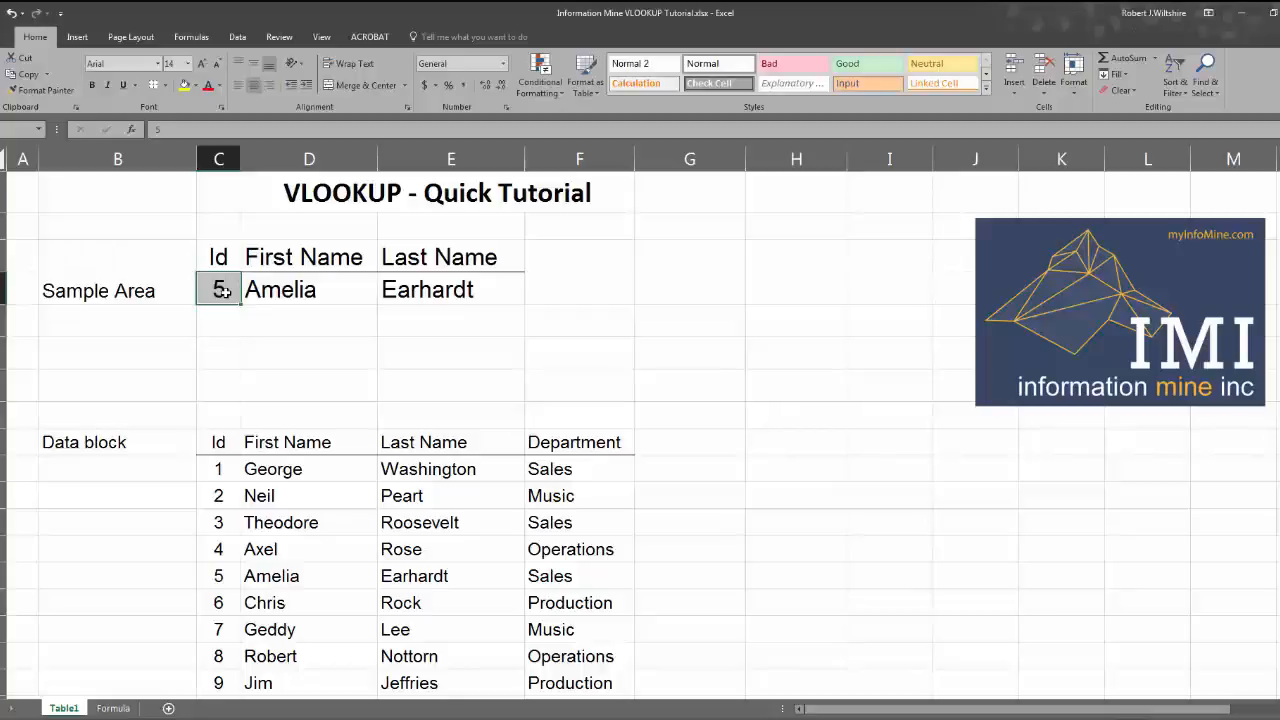
left_click(339, 292)
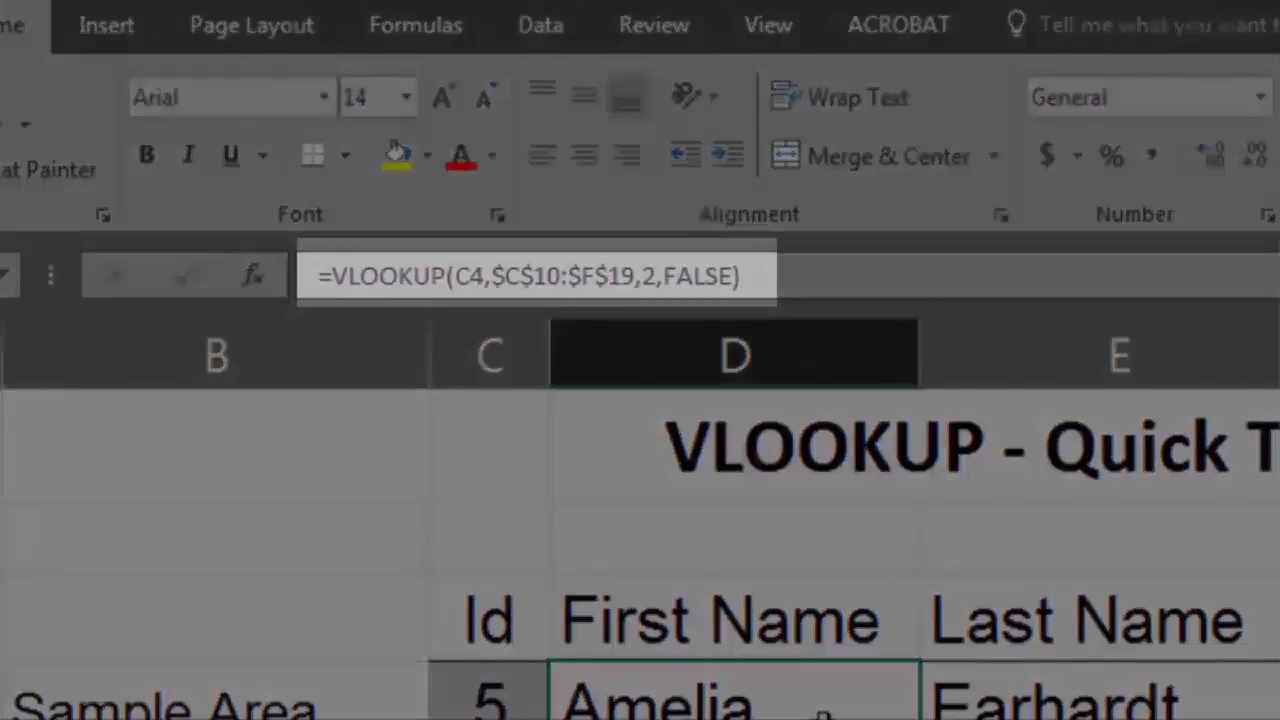
key("shift+Right")
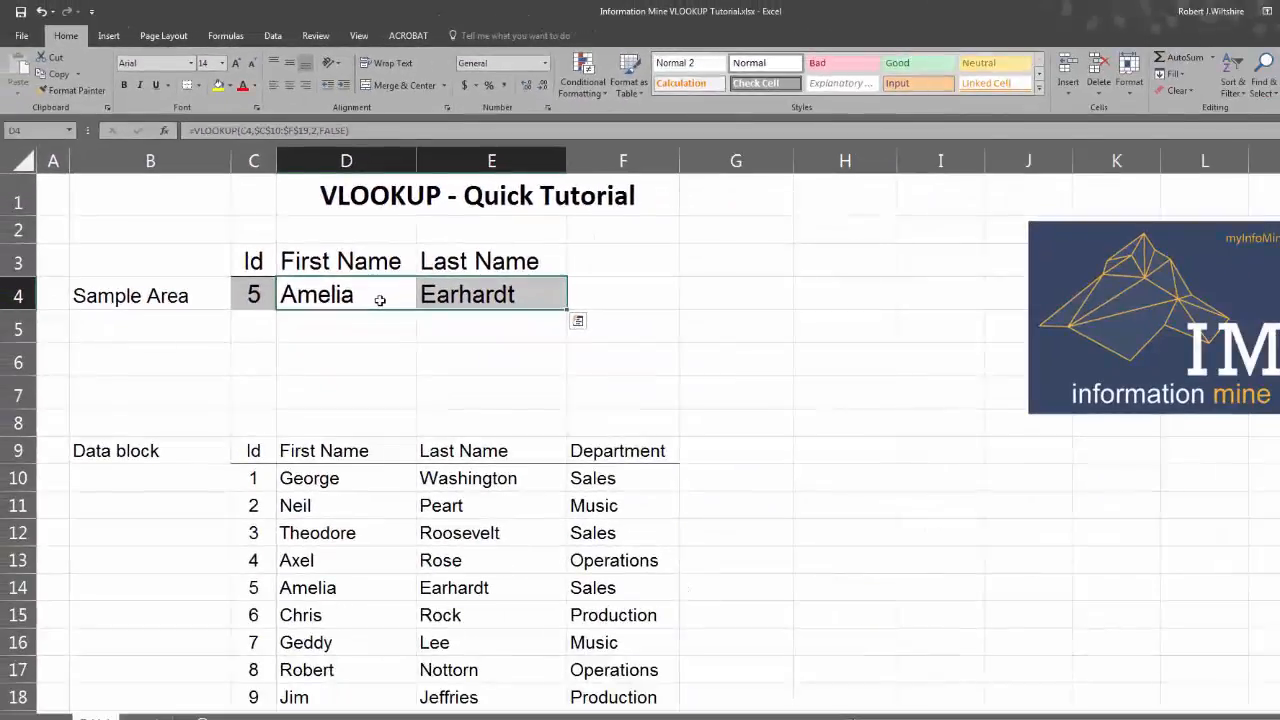
key("Delete")
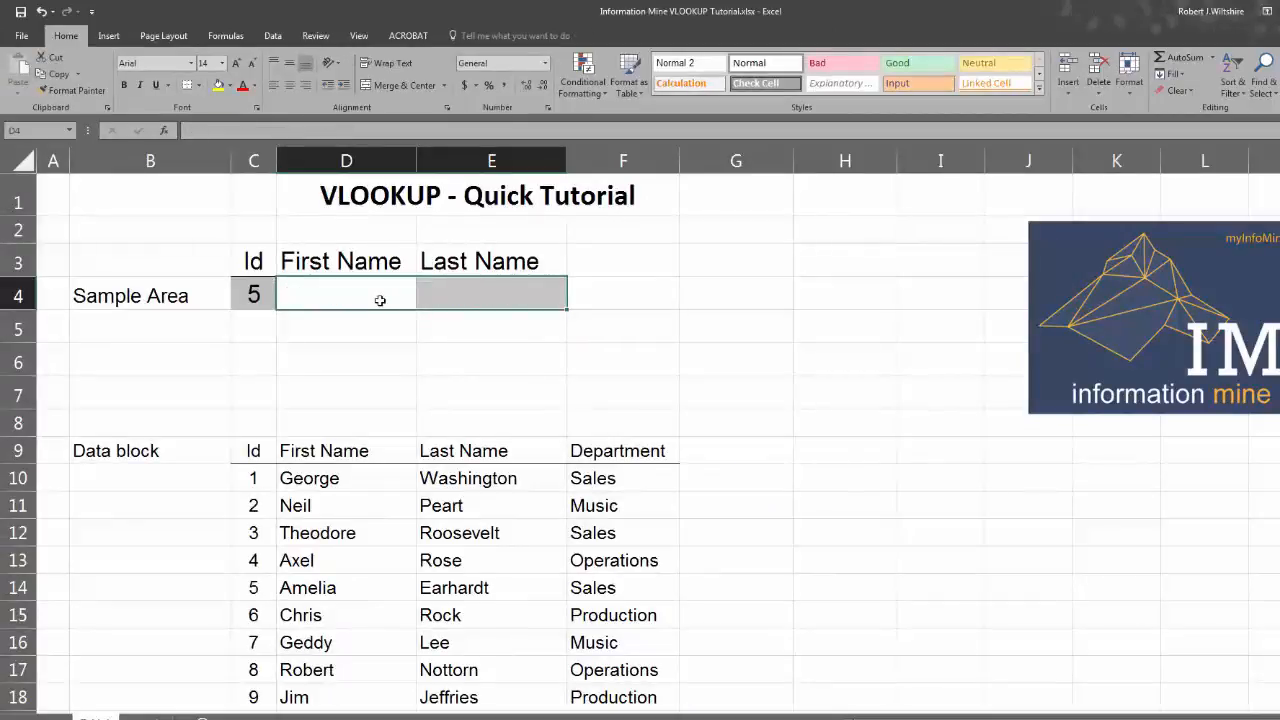
left_click(380, 300)
type("=")
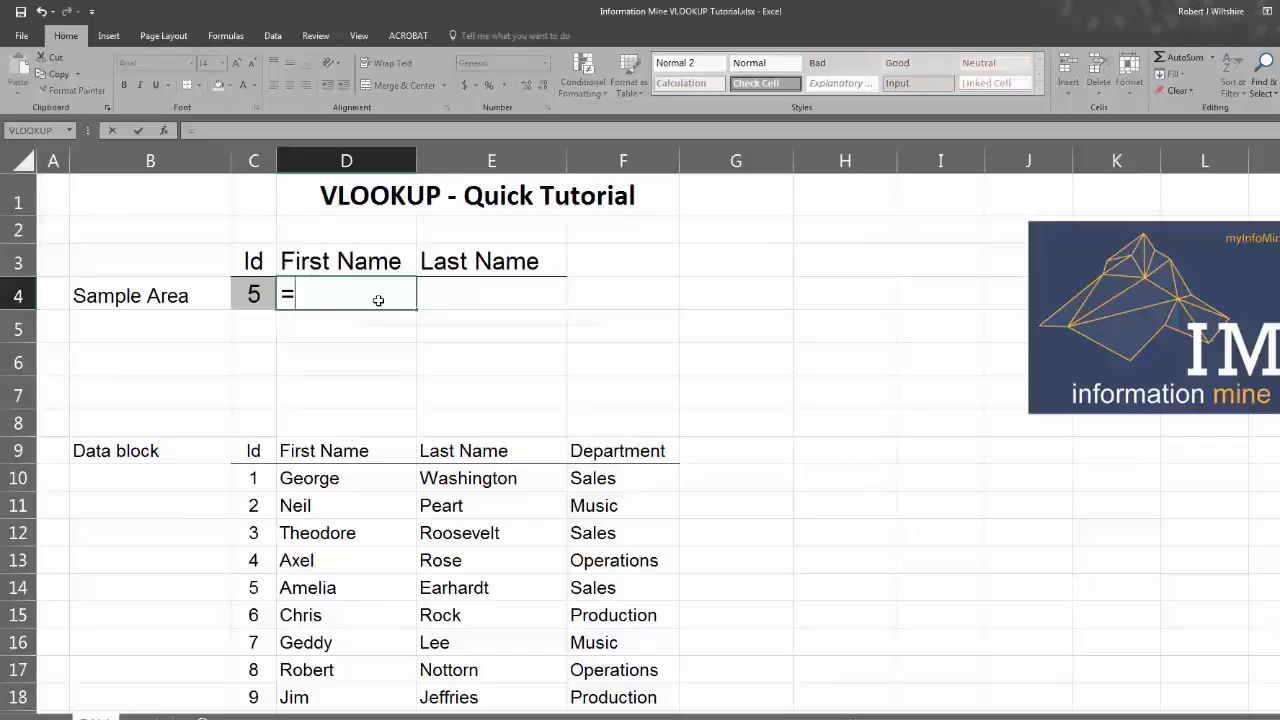
type("vl")
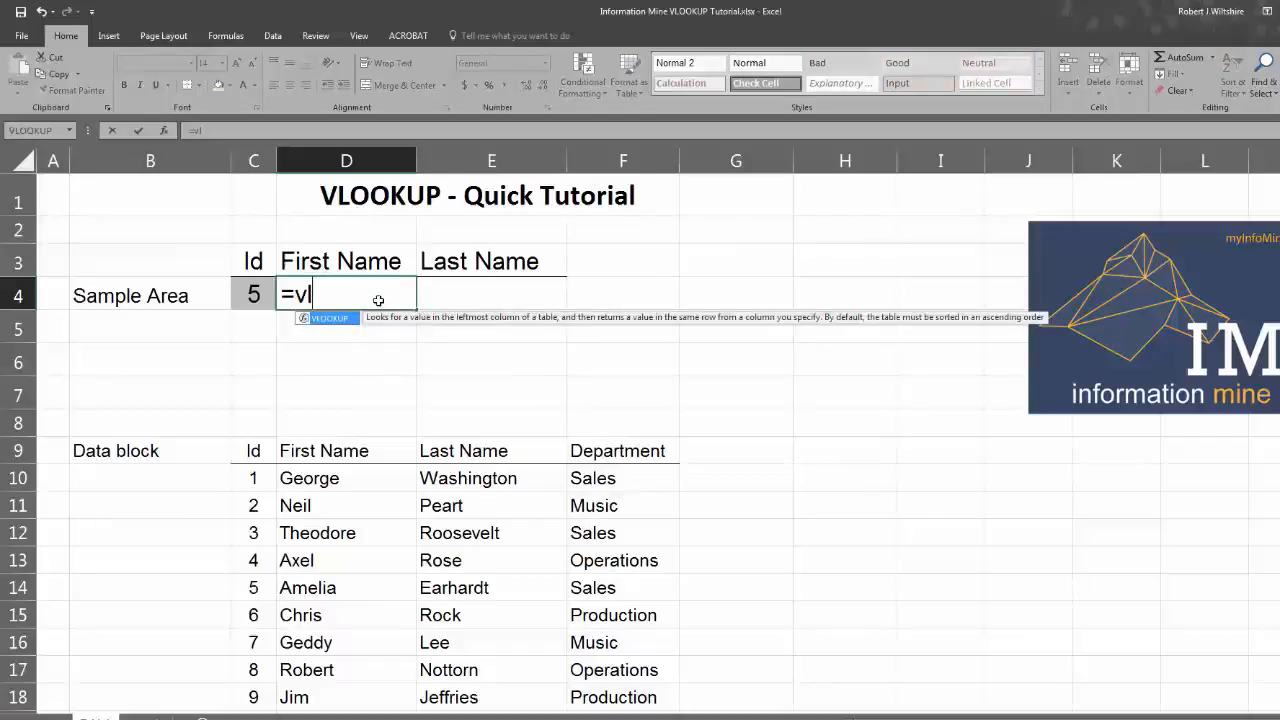
type("ookup(")
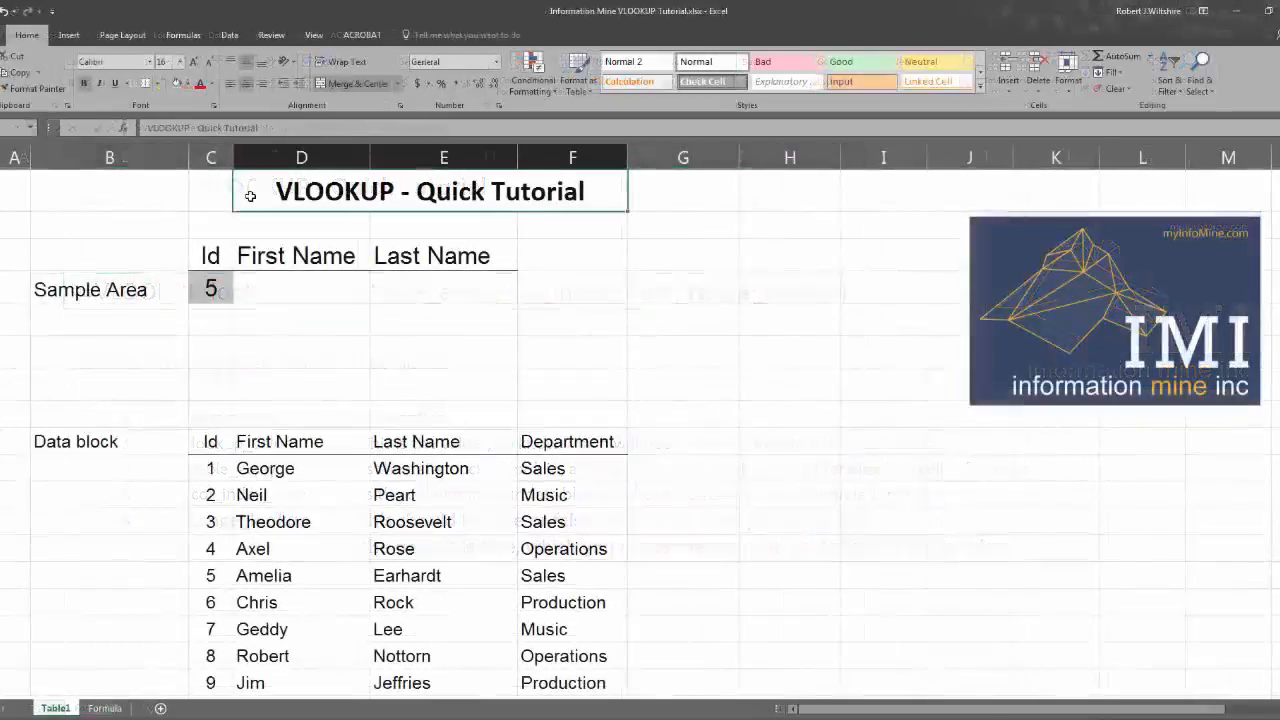
Start a VLOOKUP formula in D4 under First Name, using the Id cell C4 as the lookup value
left_click(247, 297)
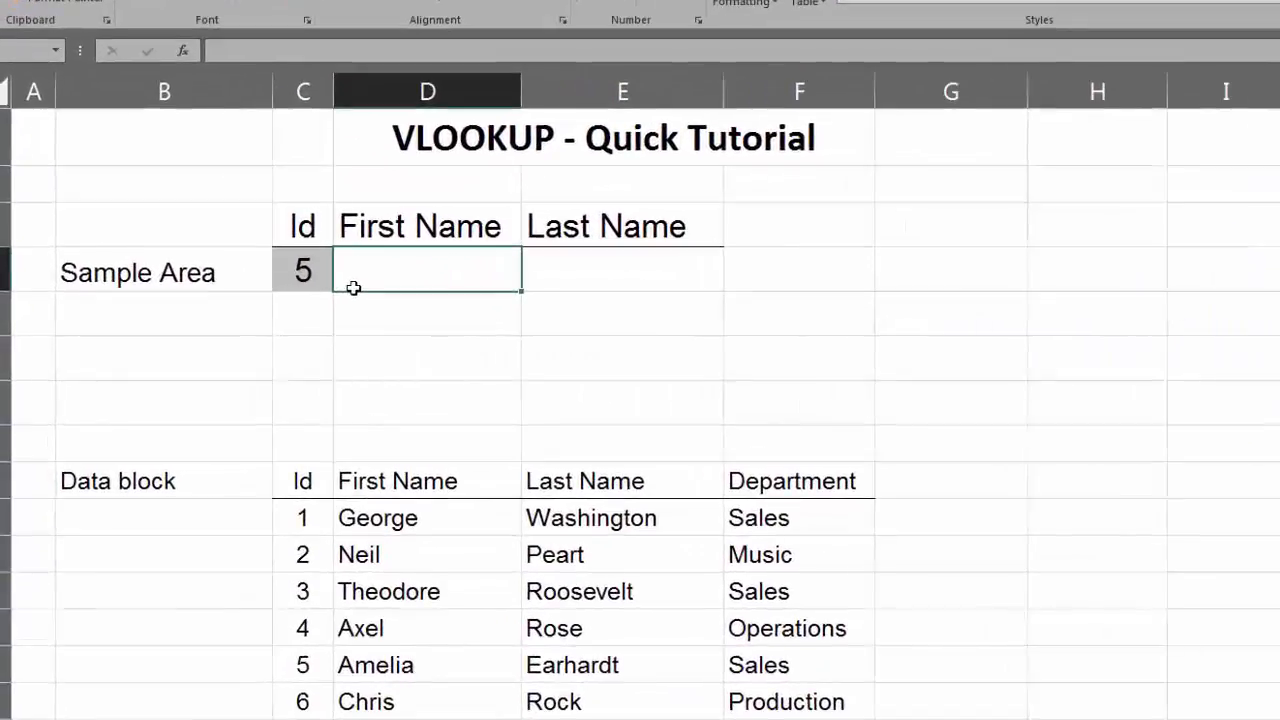
type("=")
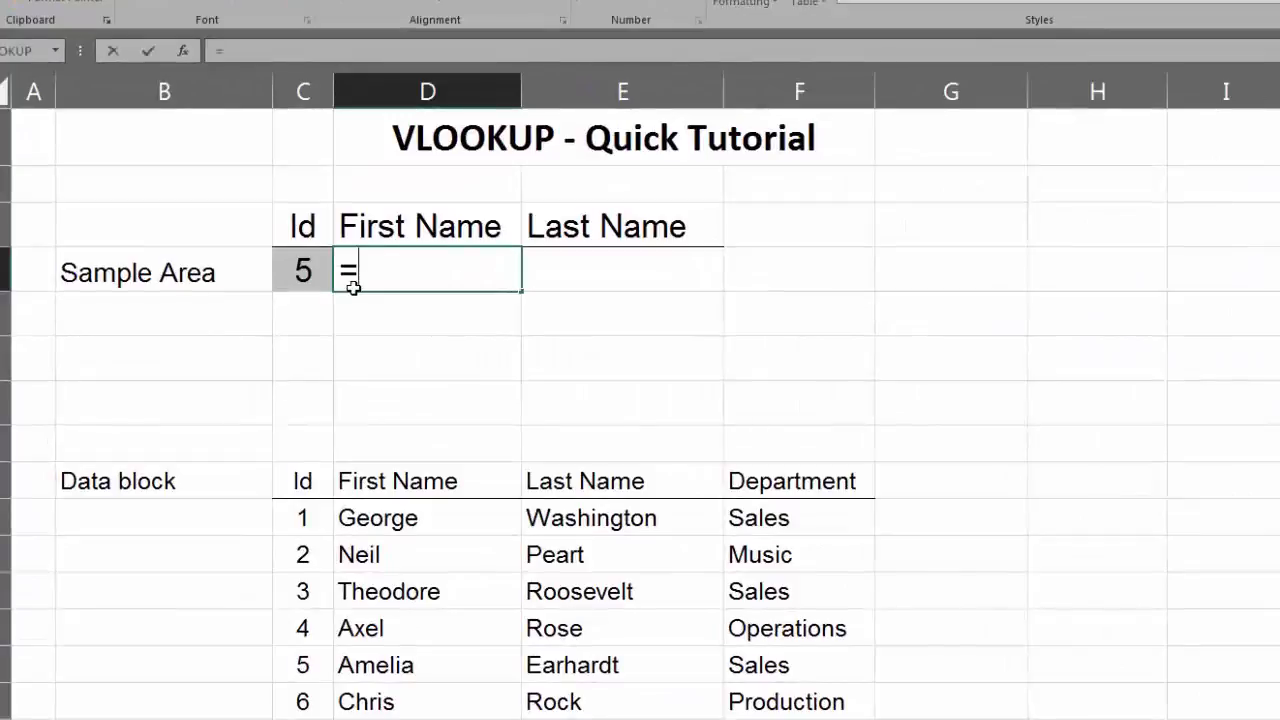
type("v")
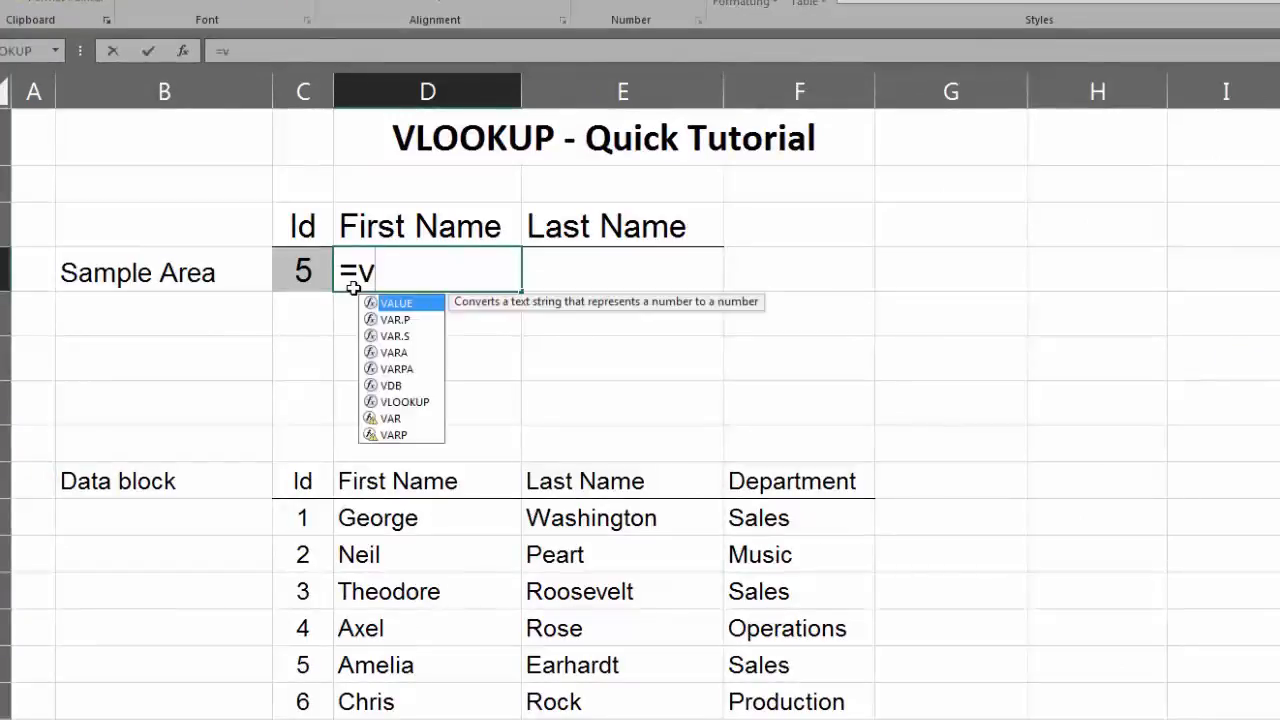
type("l")
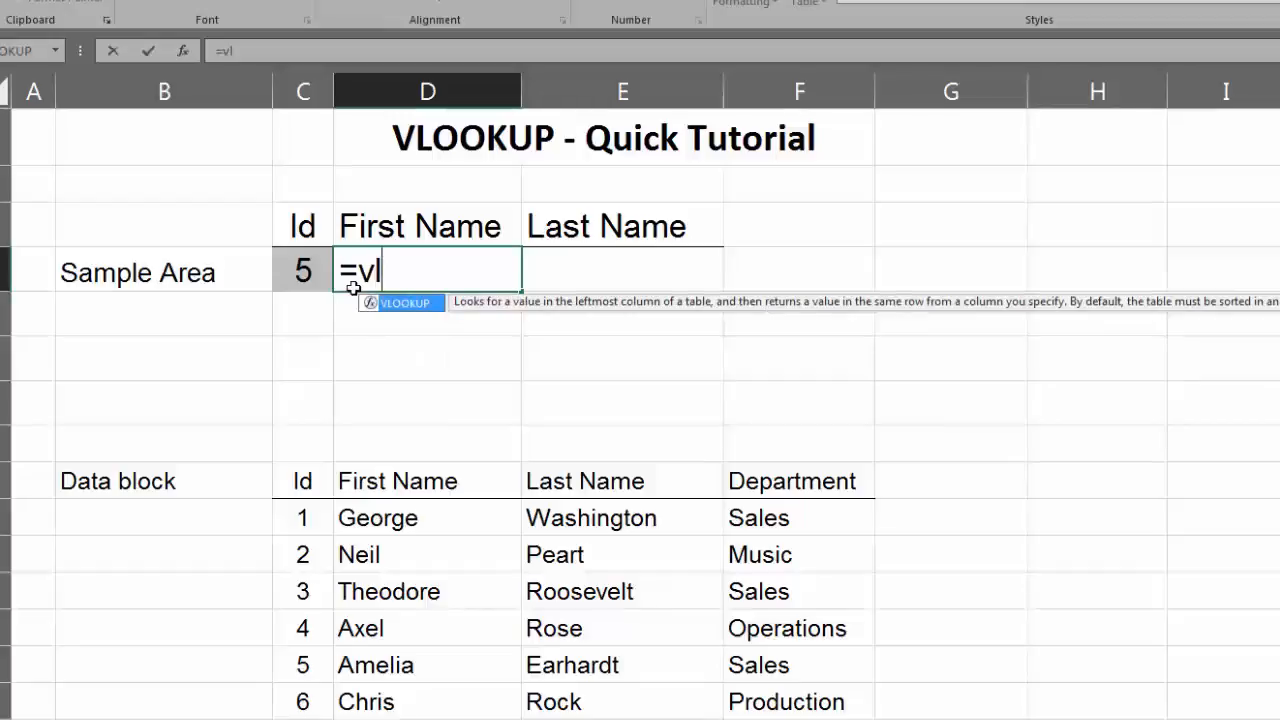
key("Tab")
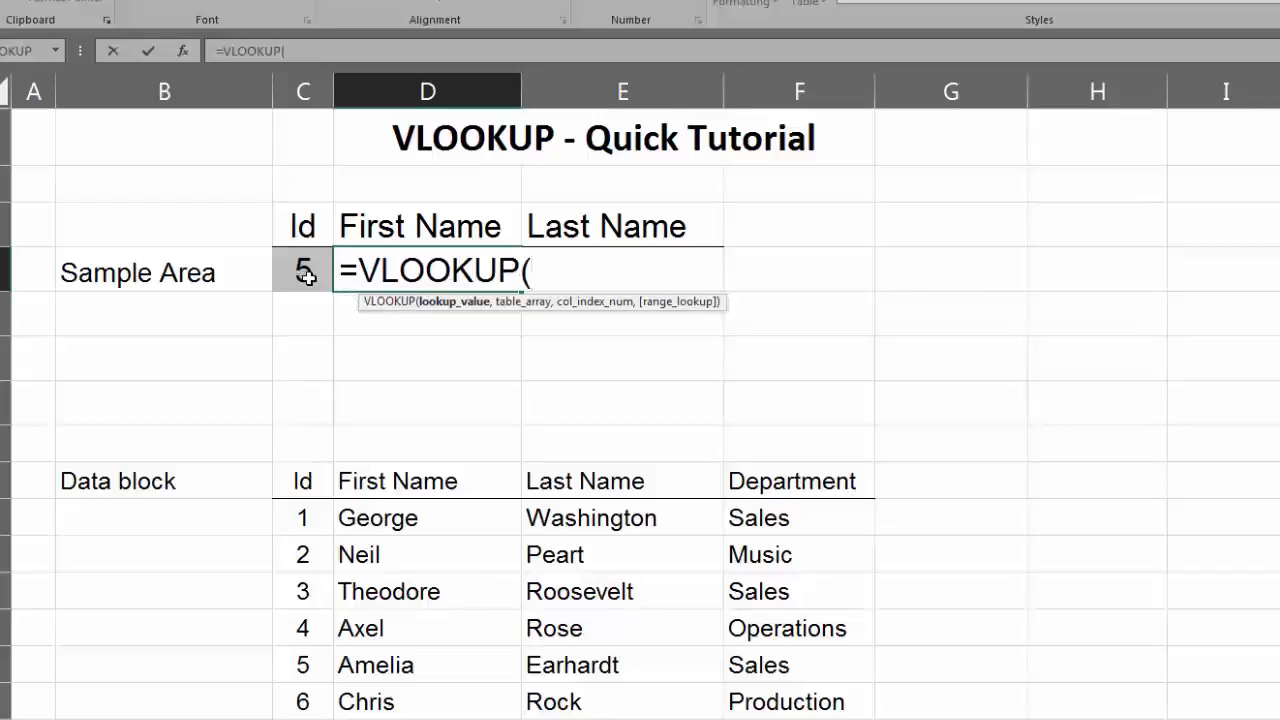
left_click(306, 277)
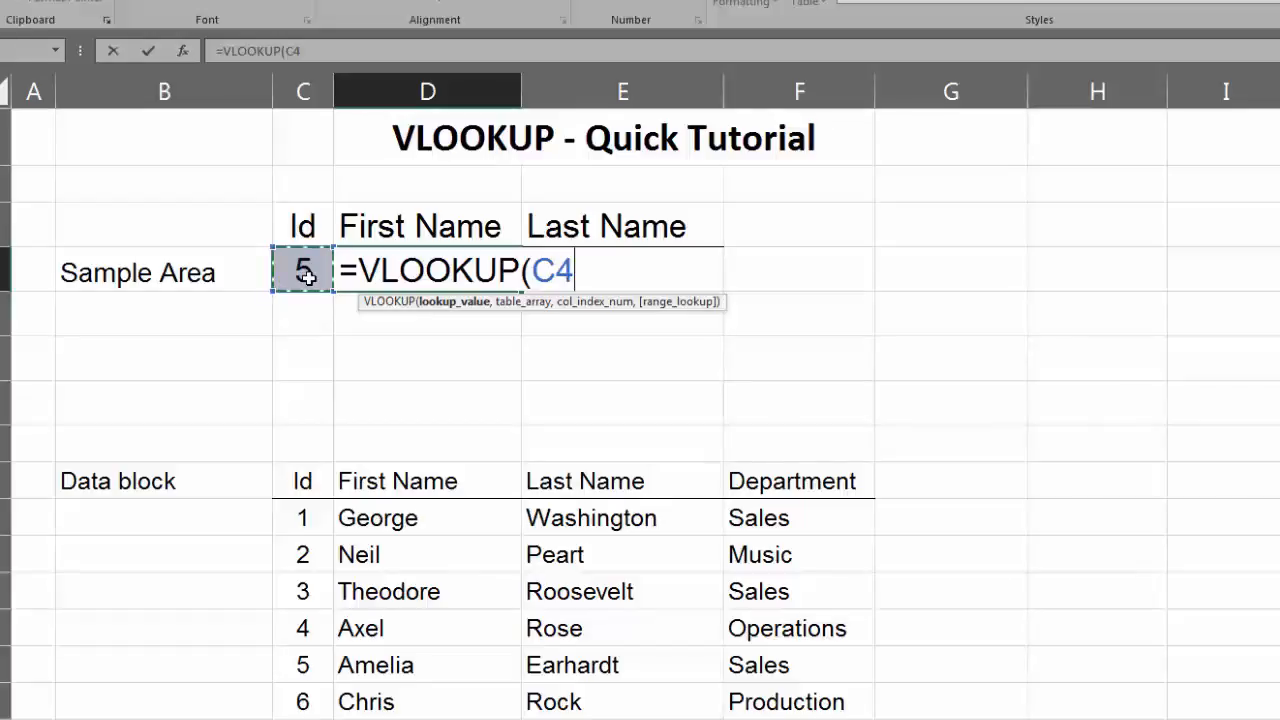
type(",")
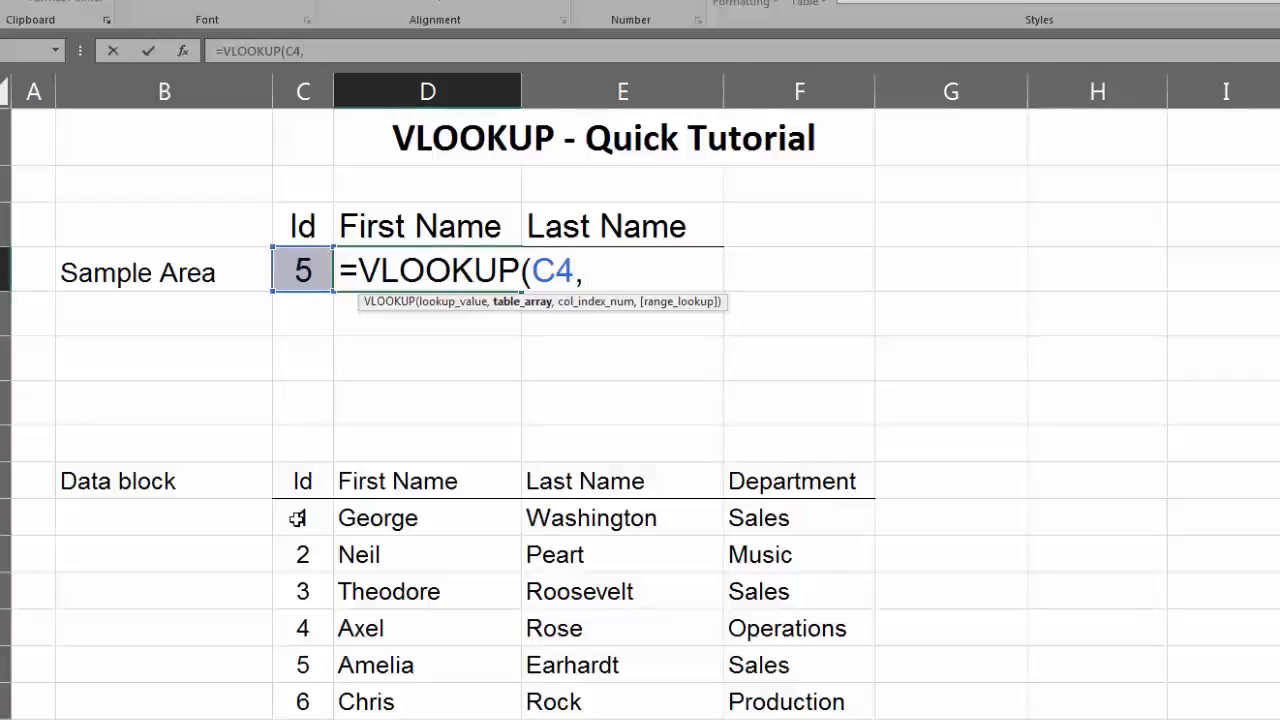
Complete the First Name formula with the absolute table range $C$10:$F$19, column index 2 and FALSE for an exact match
left_click(297, 518)
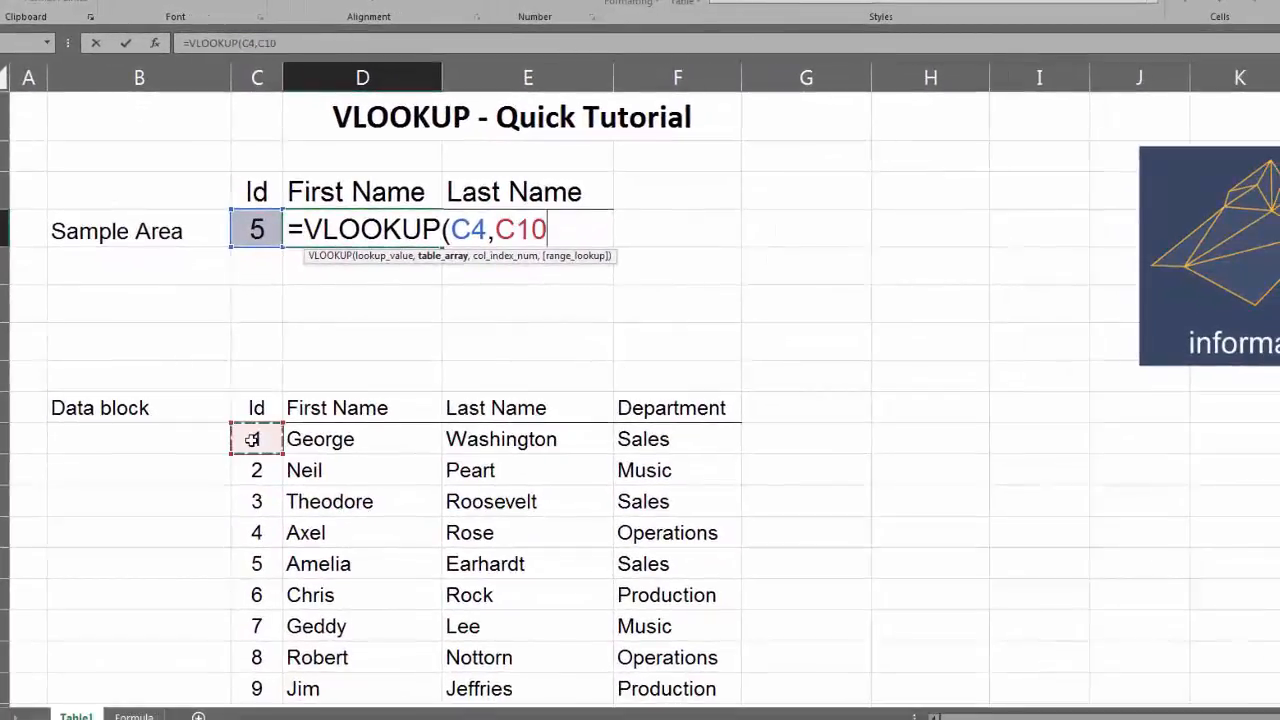
left_click_drag(252, 439, 686, 634)
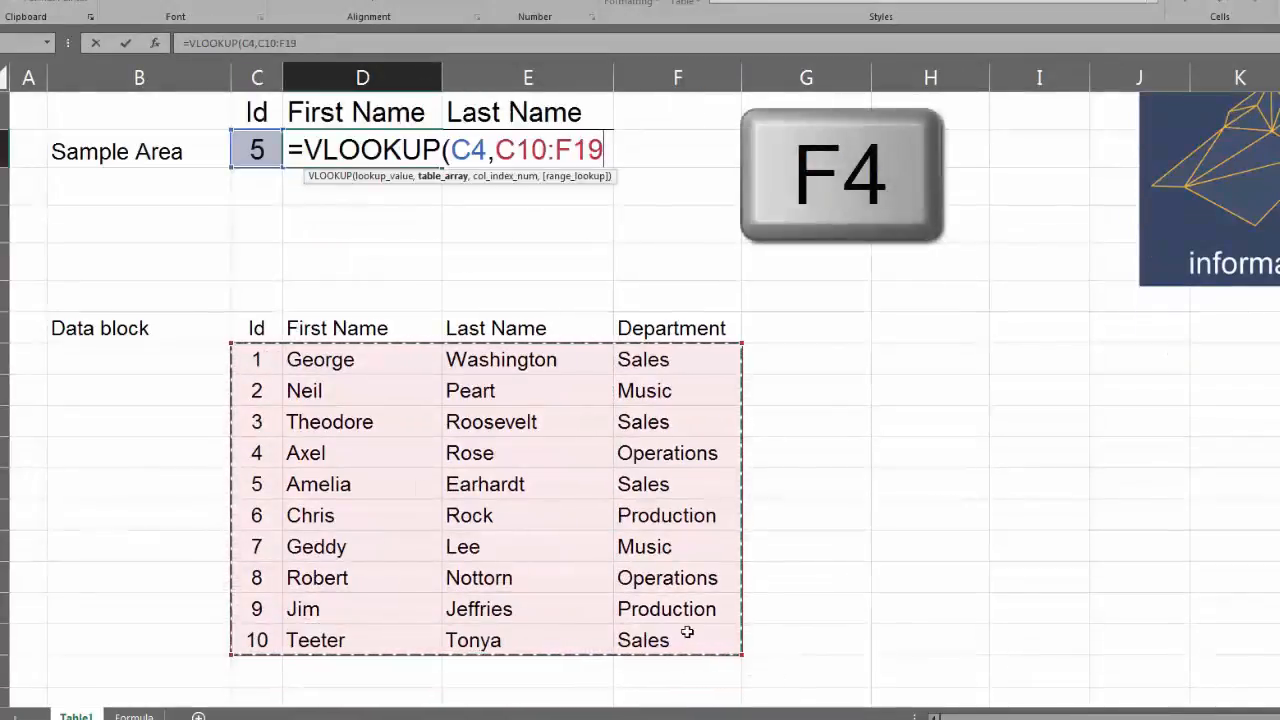
key("F4")
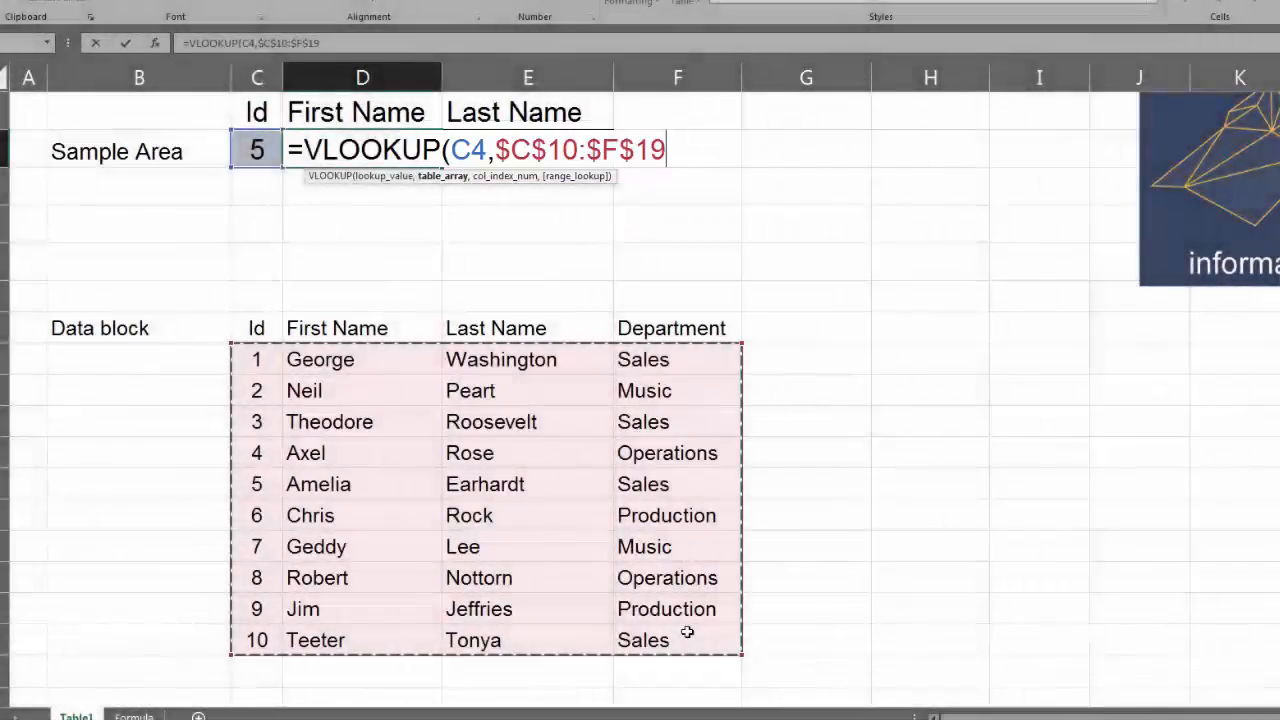
type(",")
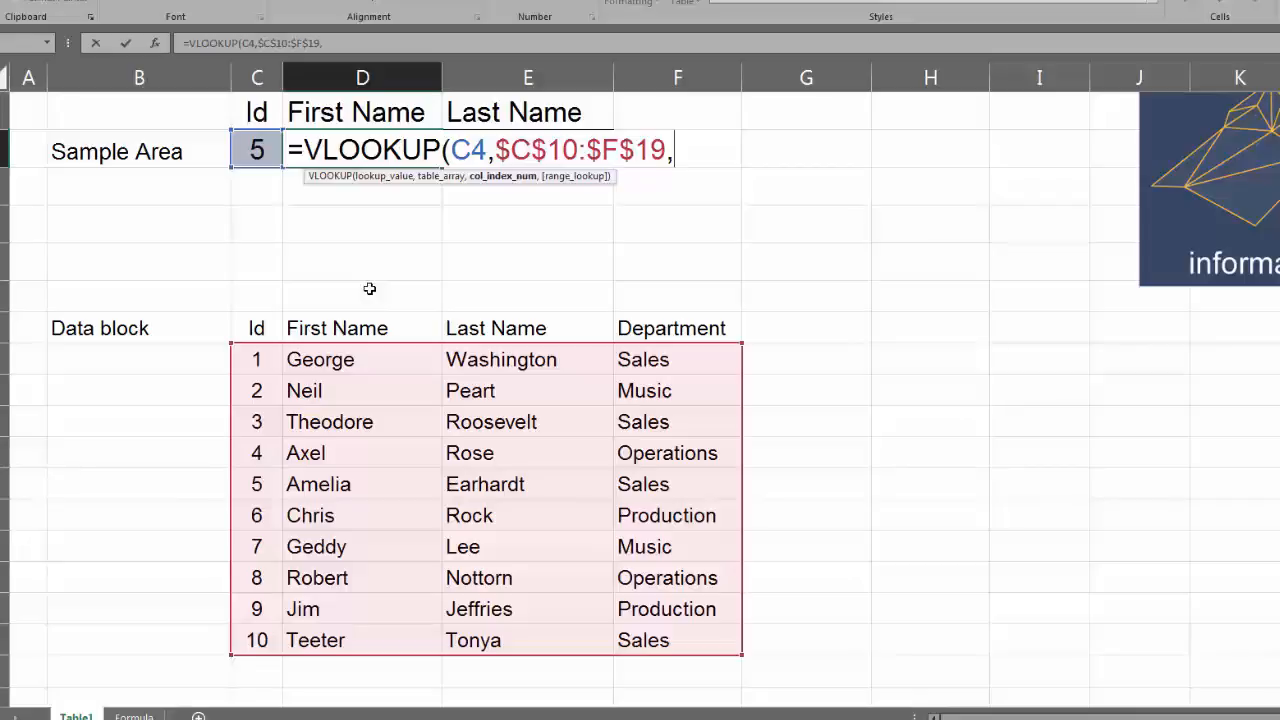
type("2,")
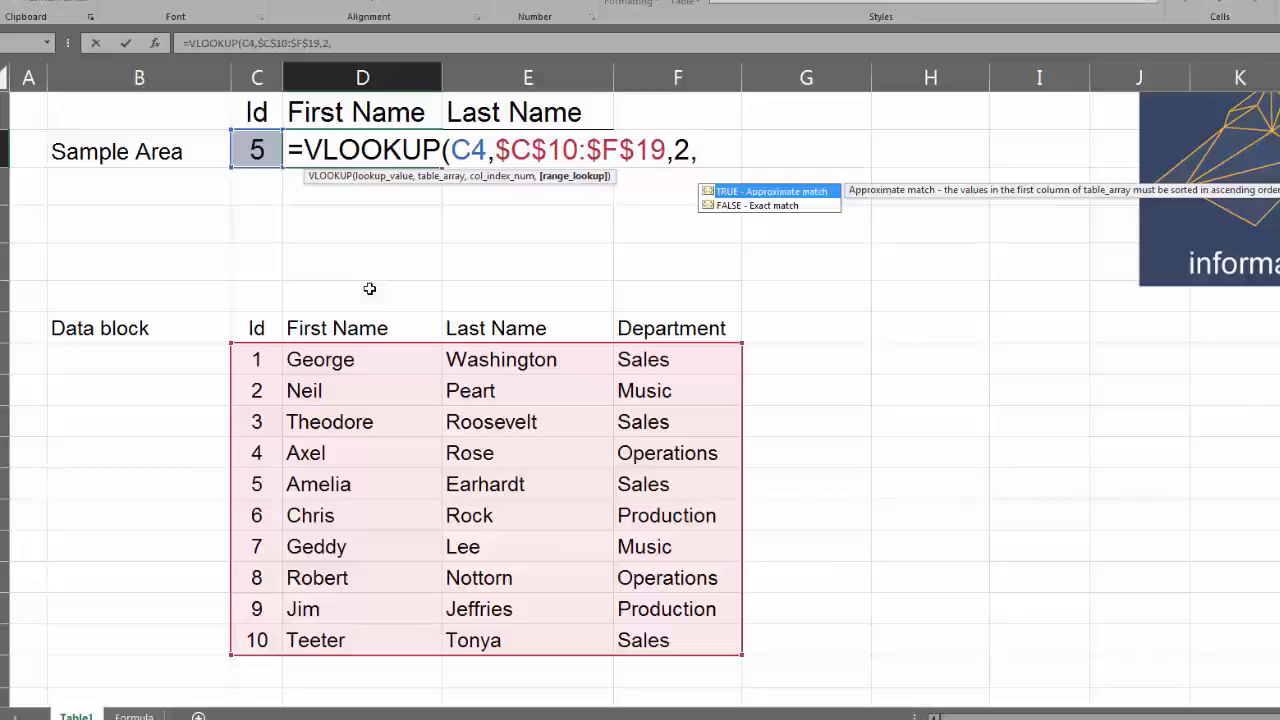
type("false")
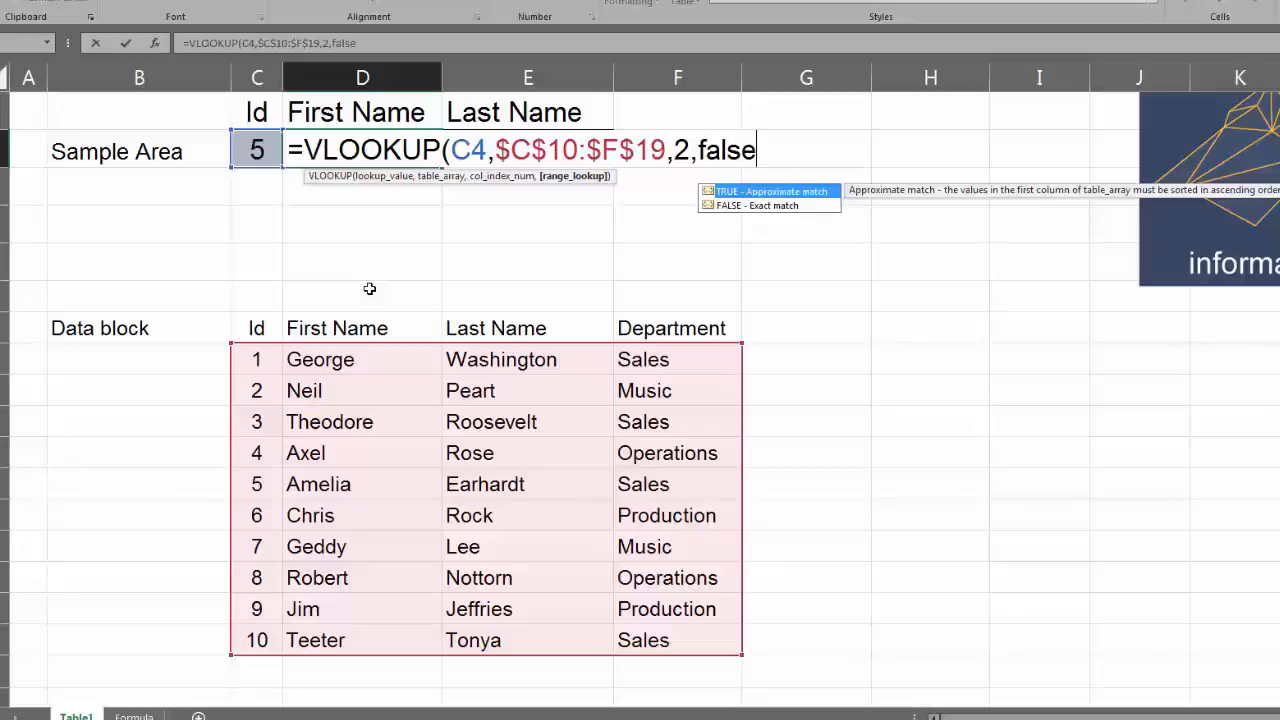
key("Return")
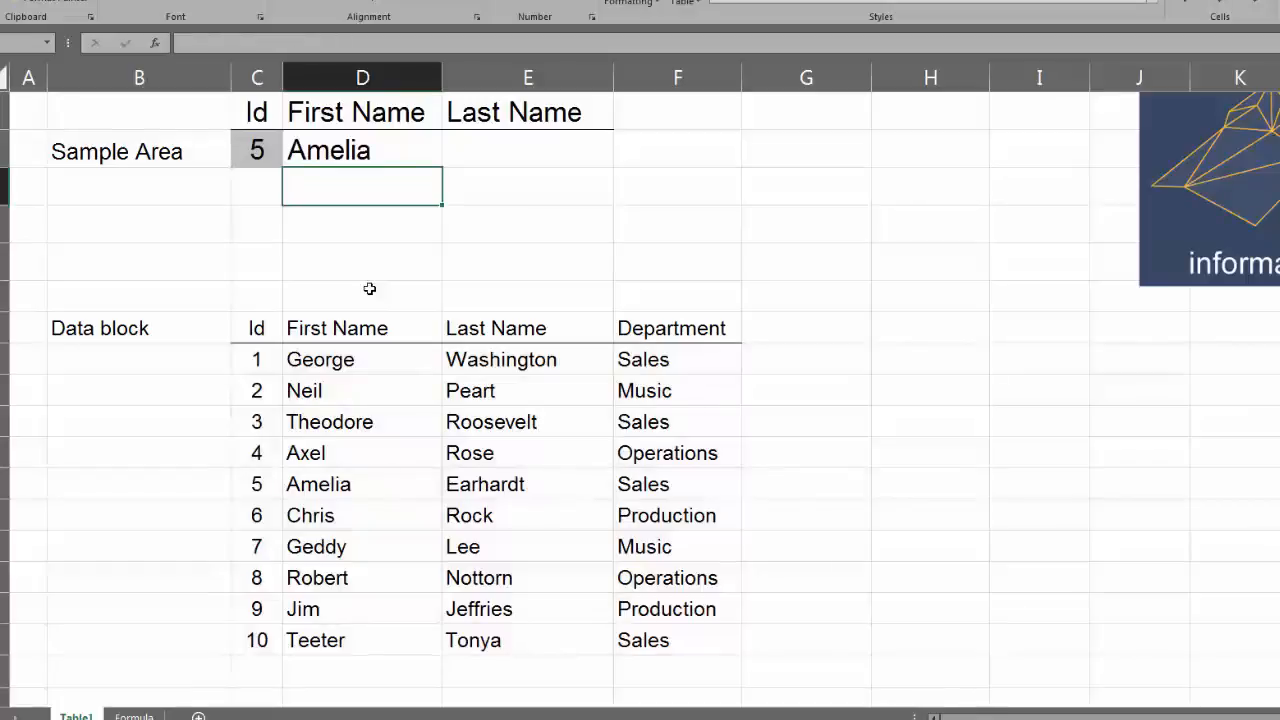
Start a VLOOKUP formula in E4 under Last Name, using the Id cell C4 as the lookup value
scroll(369, 289, "up", 2)
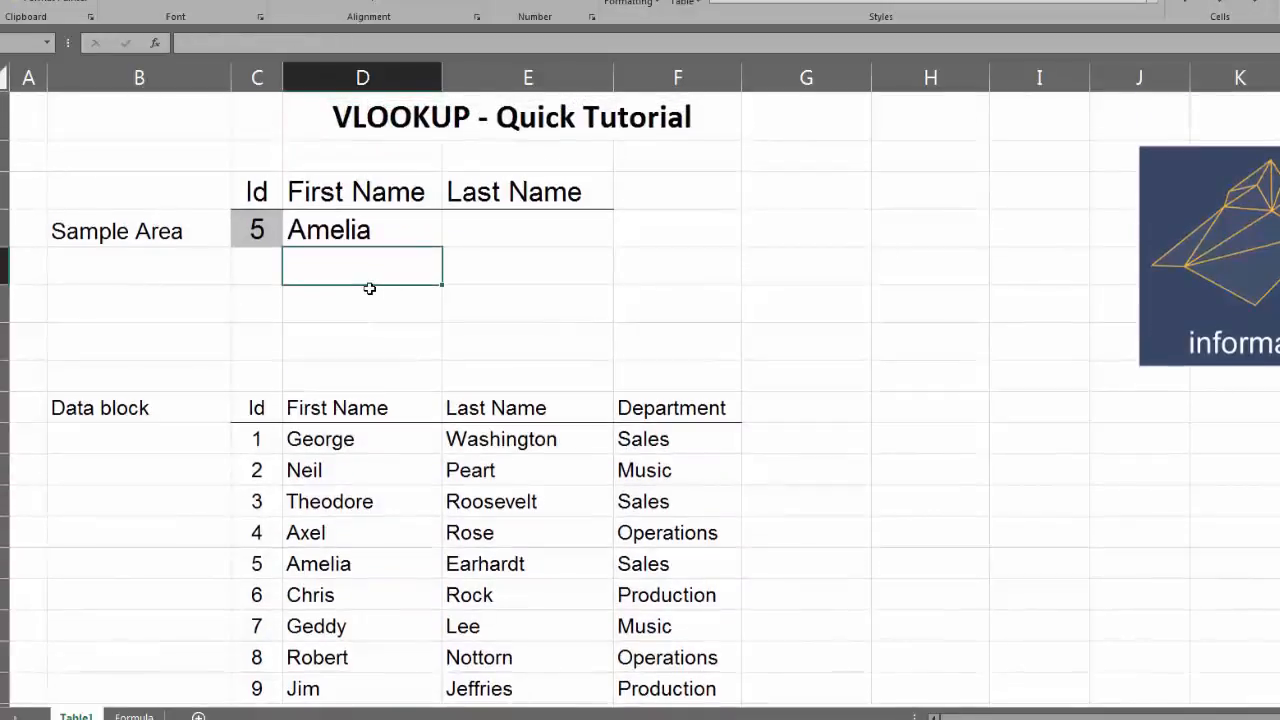
left_click(487, 240)
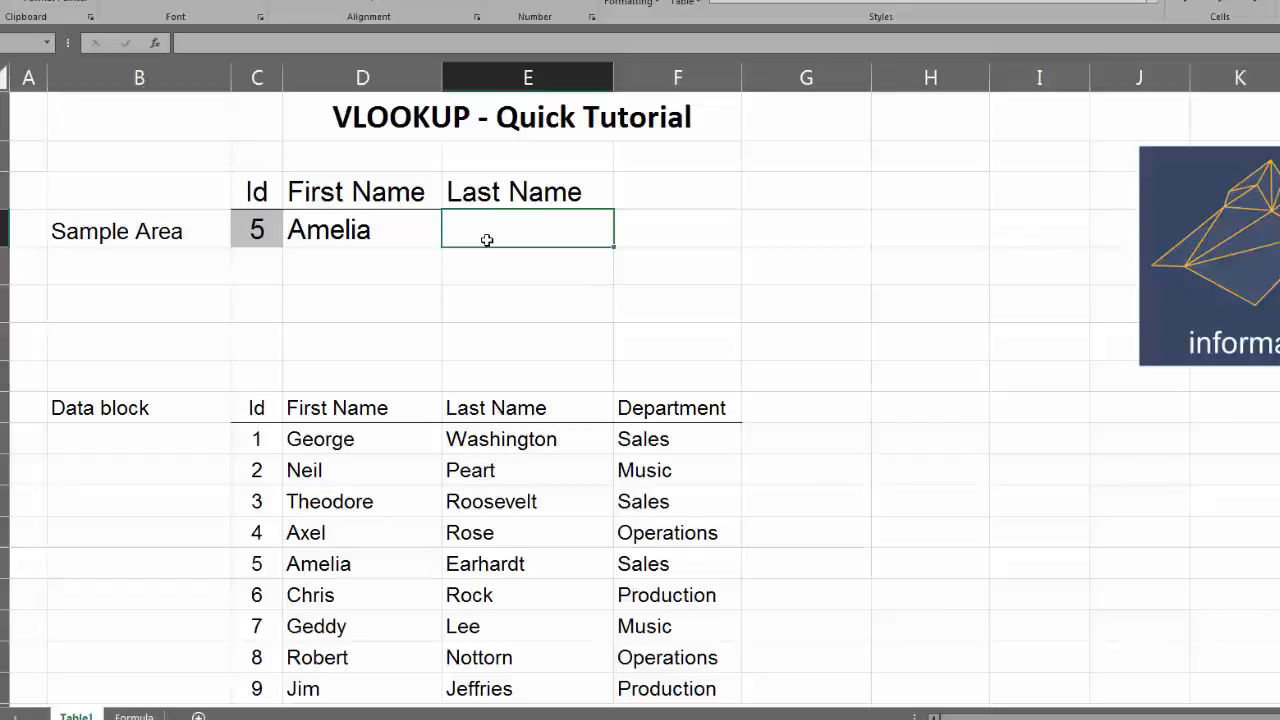
type("=vl")
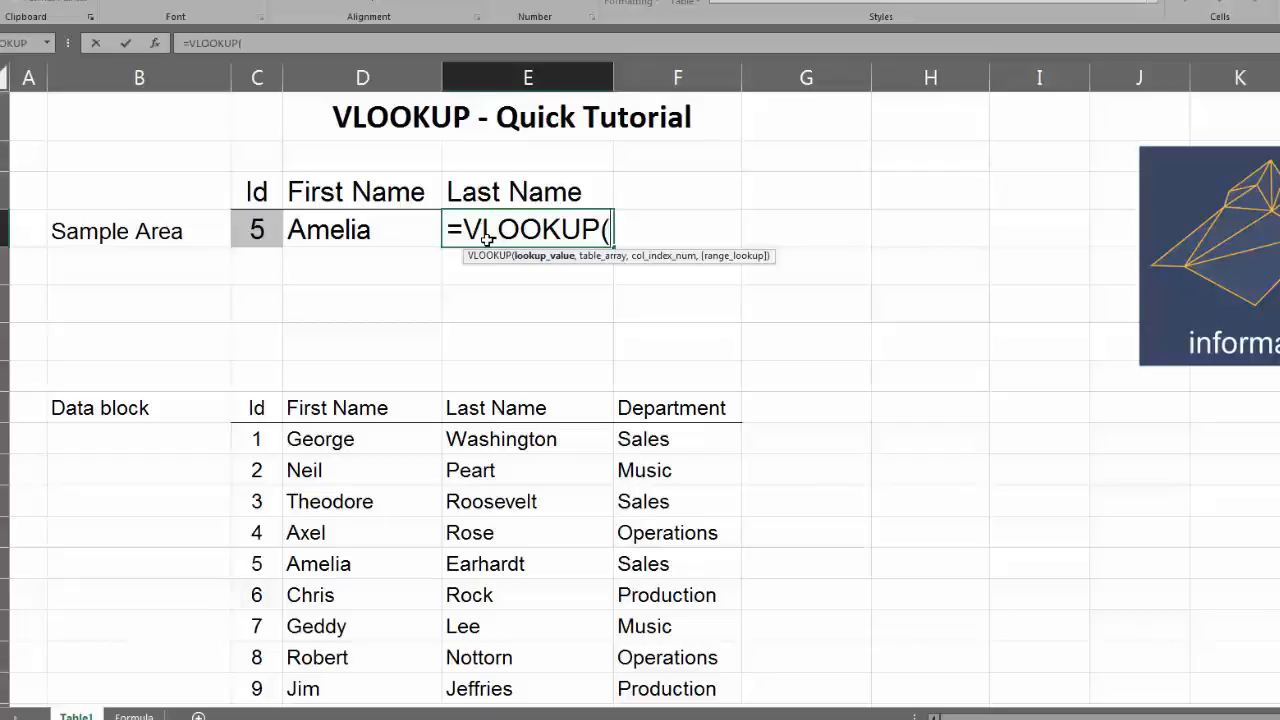
left_click(257, 230)
type(",")
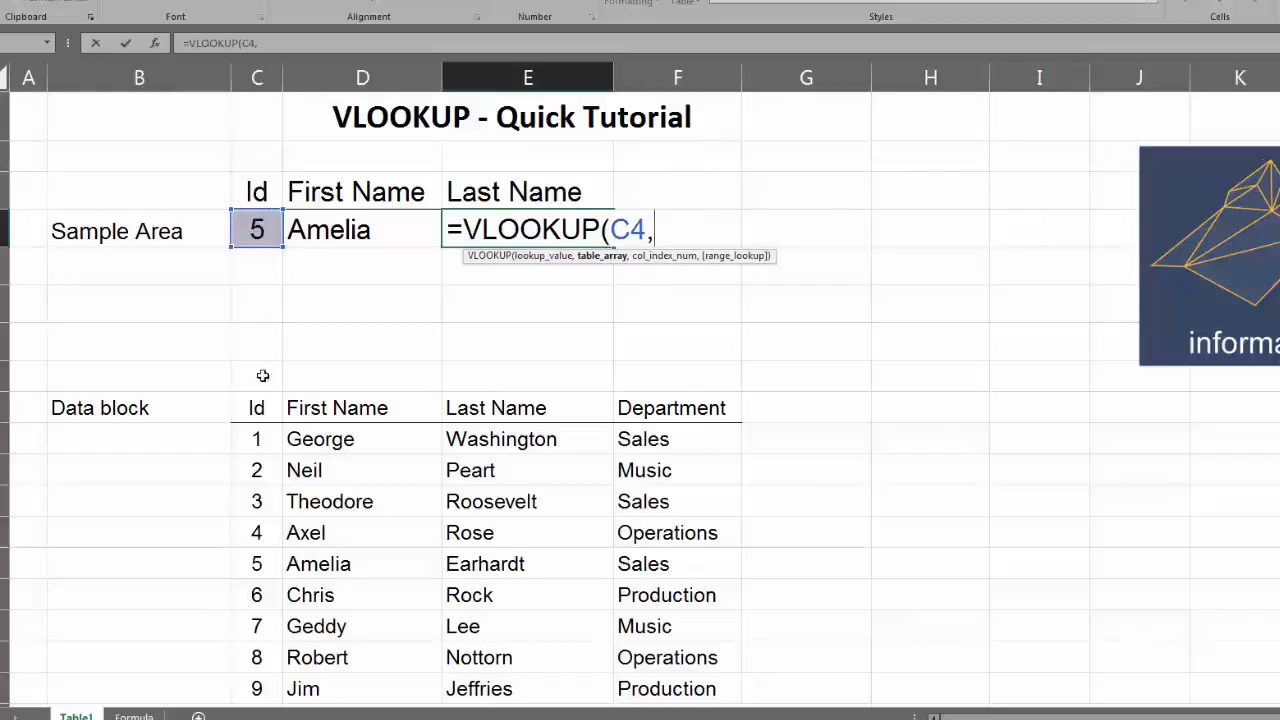
Complete the Last Name formula with the absolute table range $C$10:$F$19, column index 3 and FALSE for an exact match
left_click(261, 450)
key("ctrl+shift+Right")
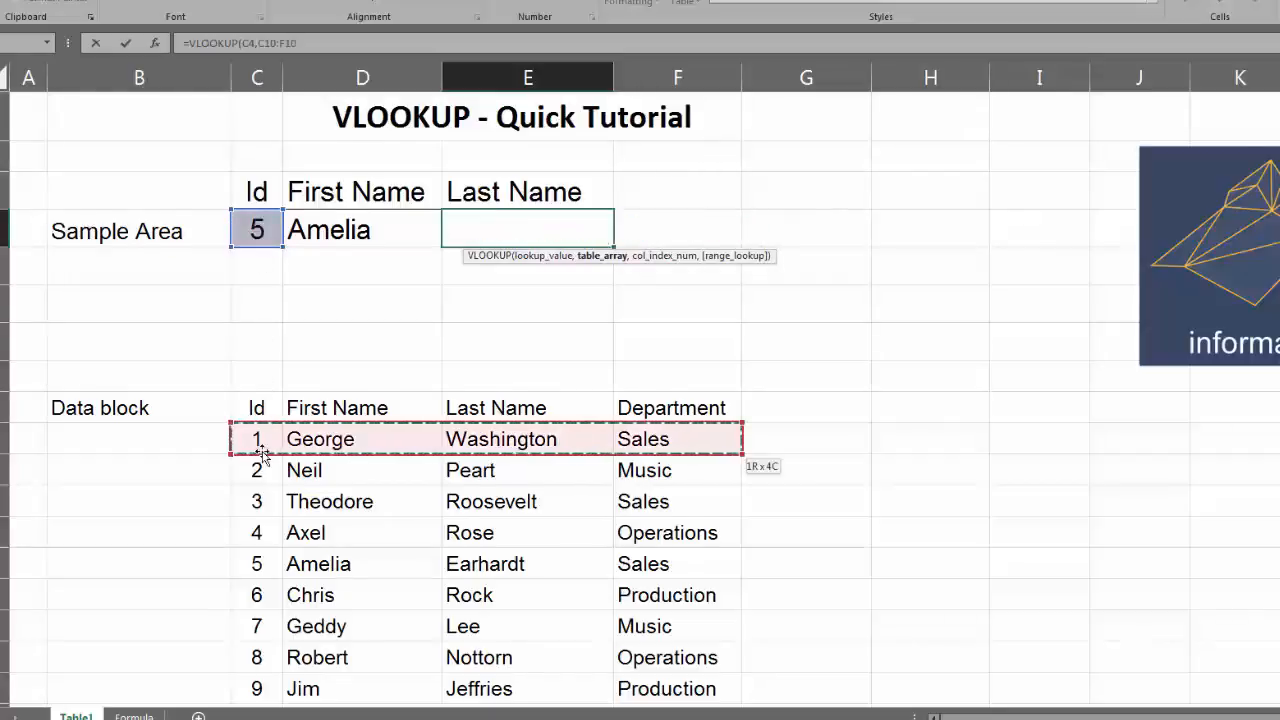
key("ctrl+shift+Down")
key("F4")
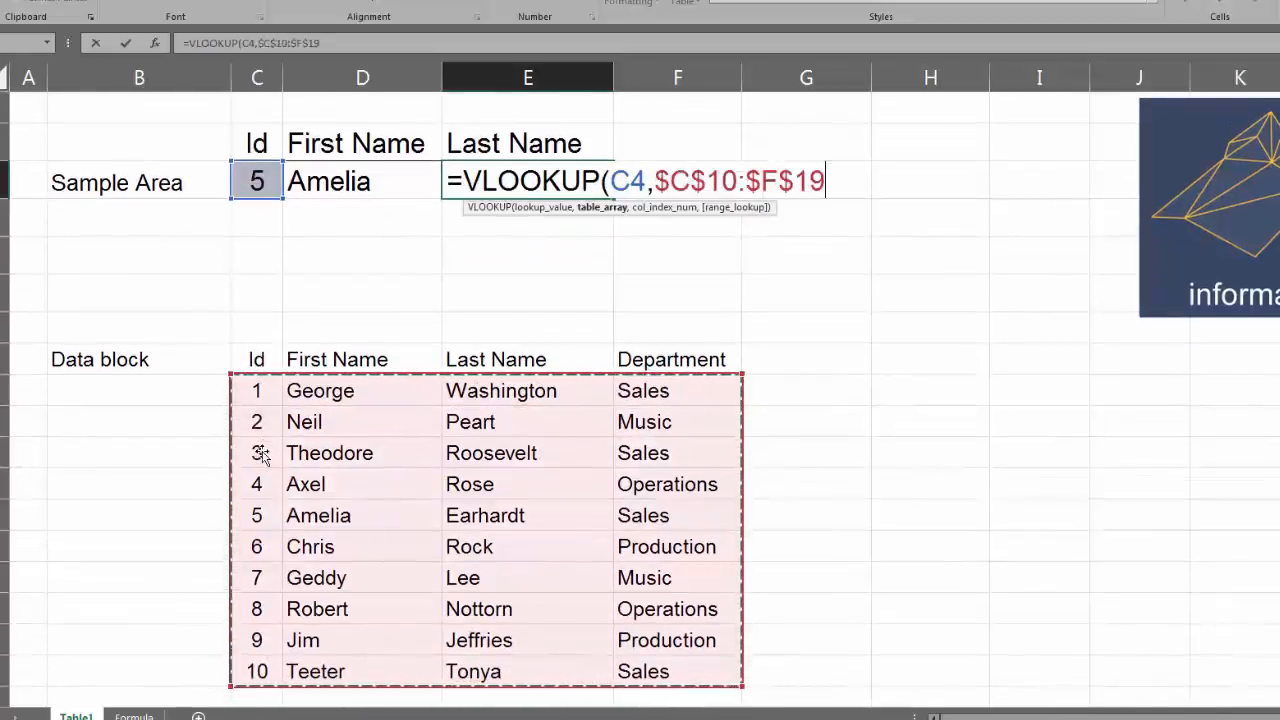
type(",")
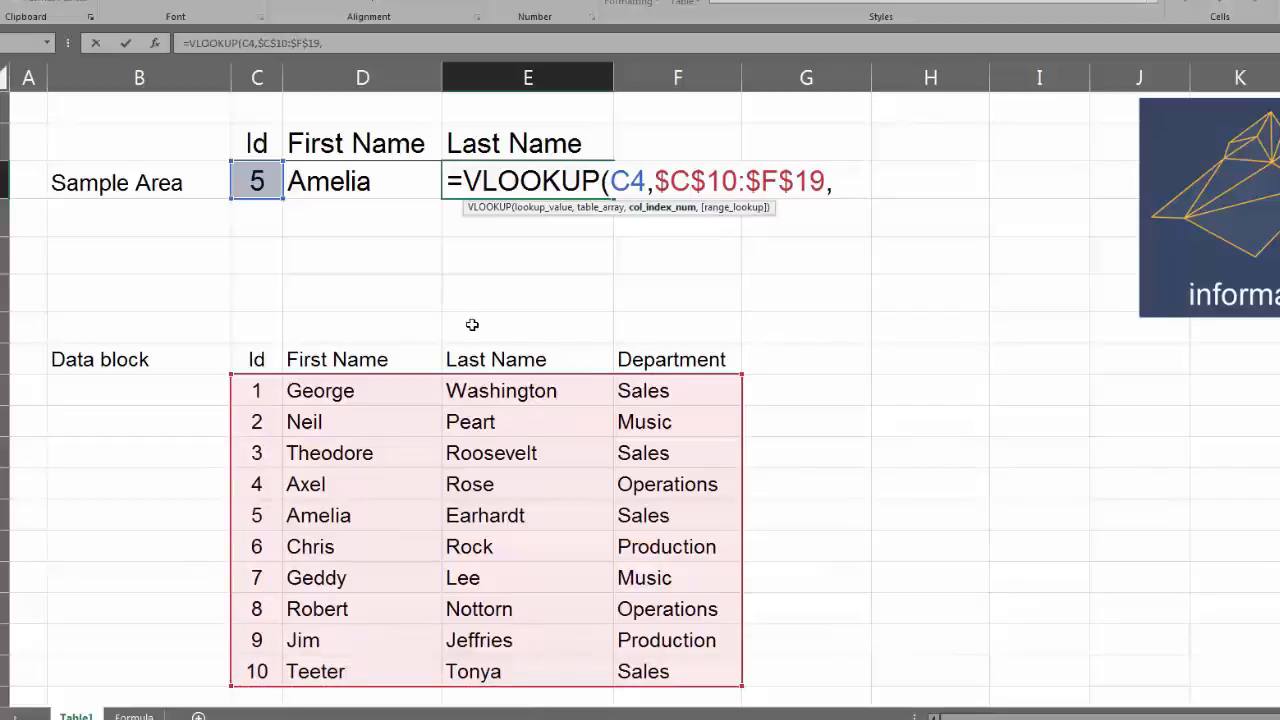
type("3,")
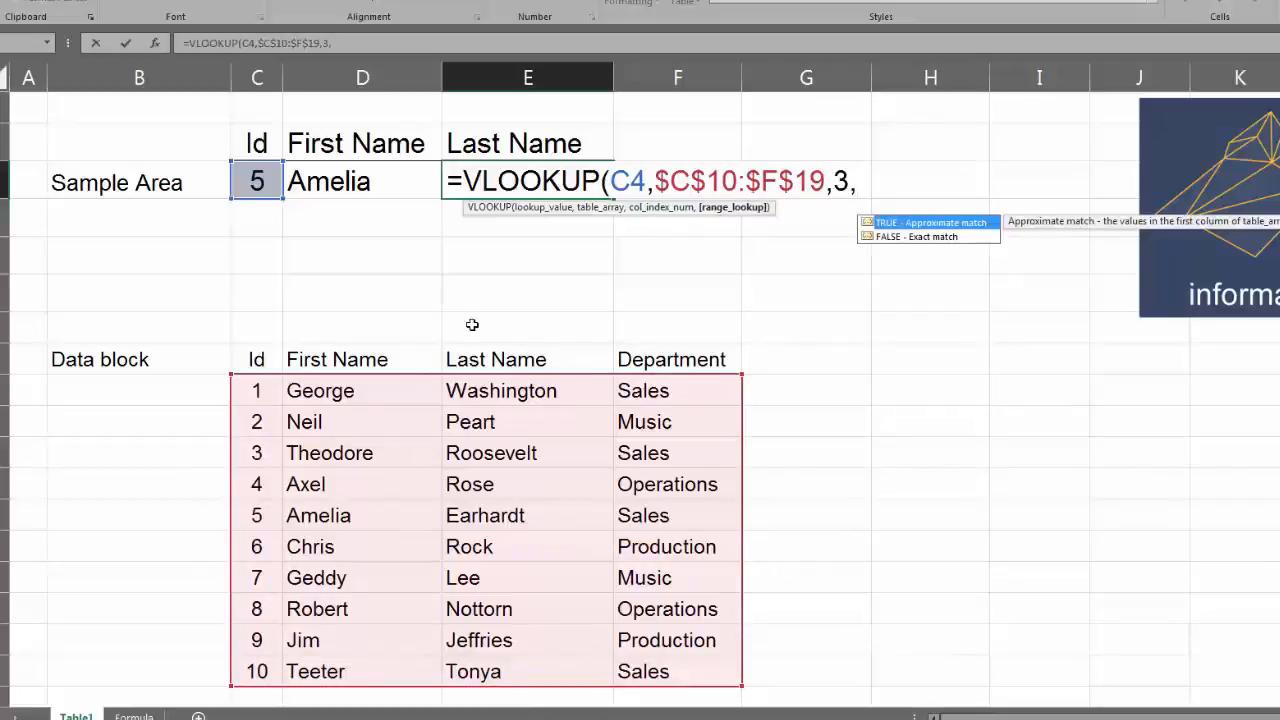
type("false)")
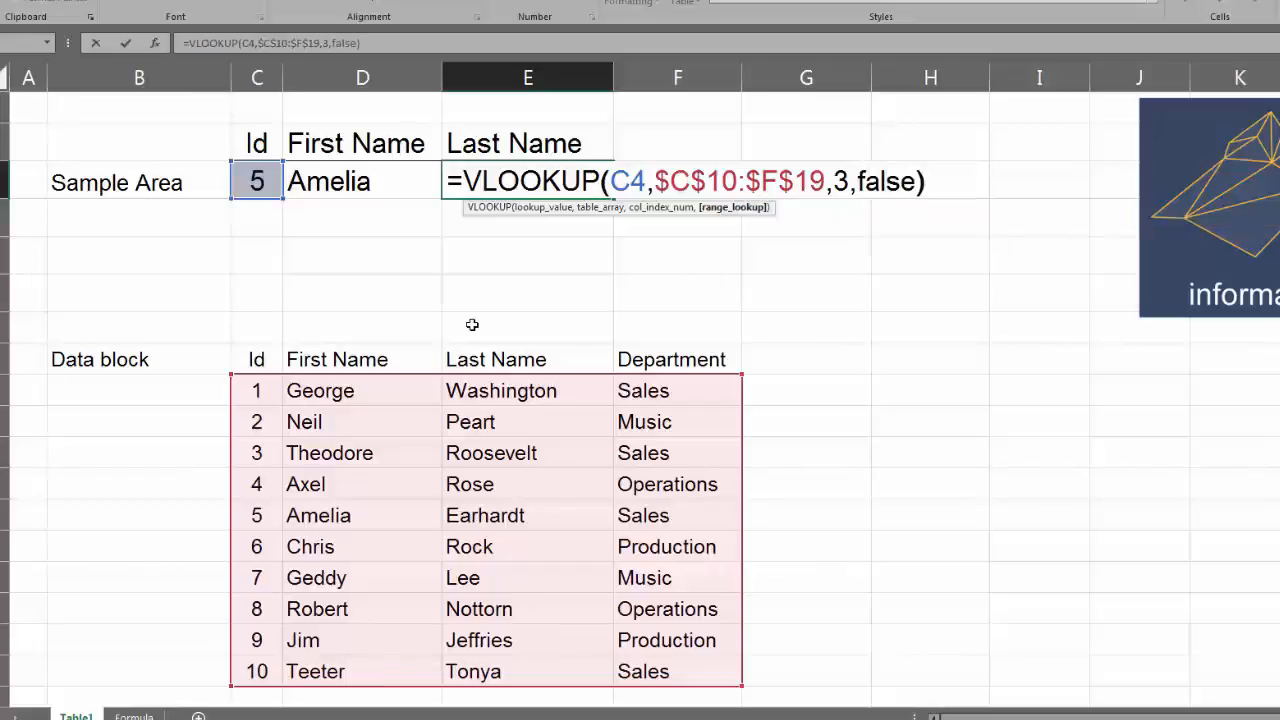
key("BackSpace")
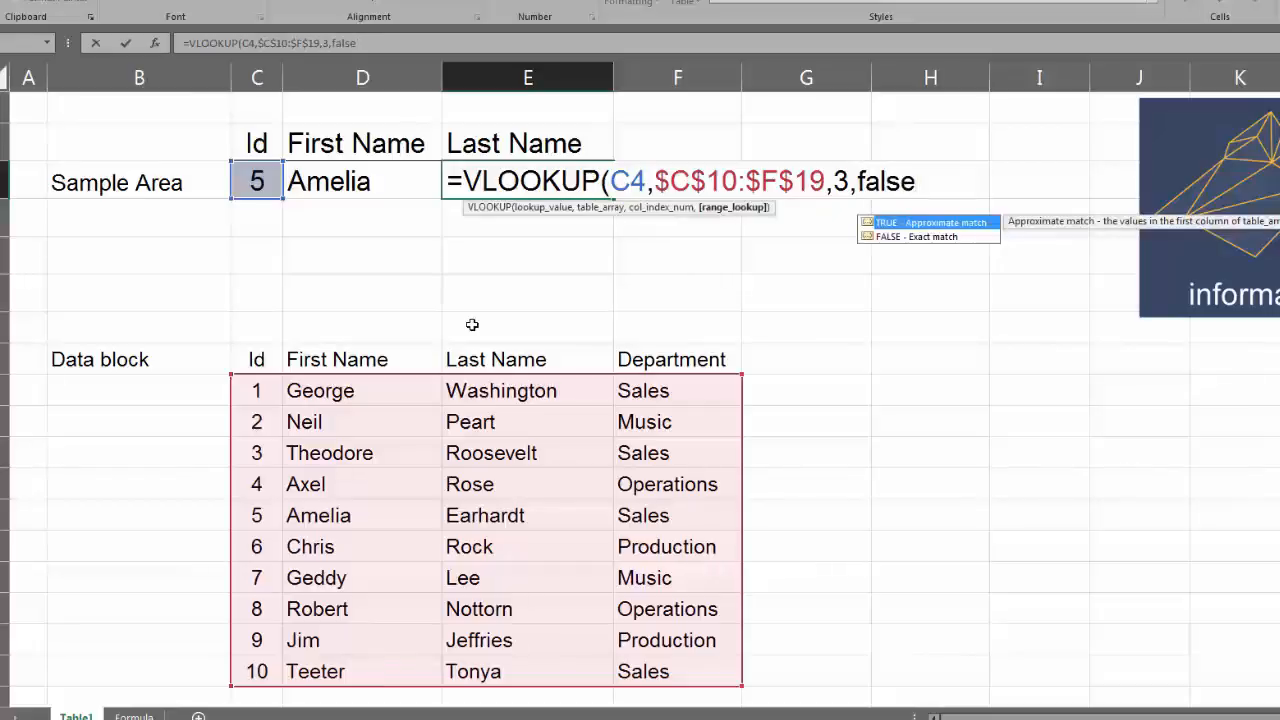
key("Return")
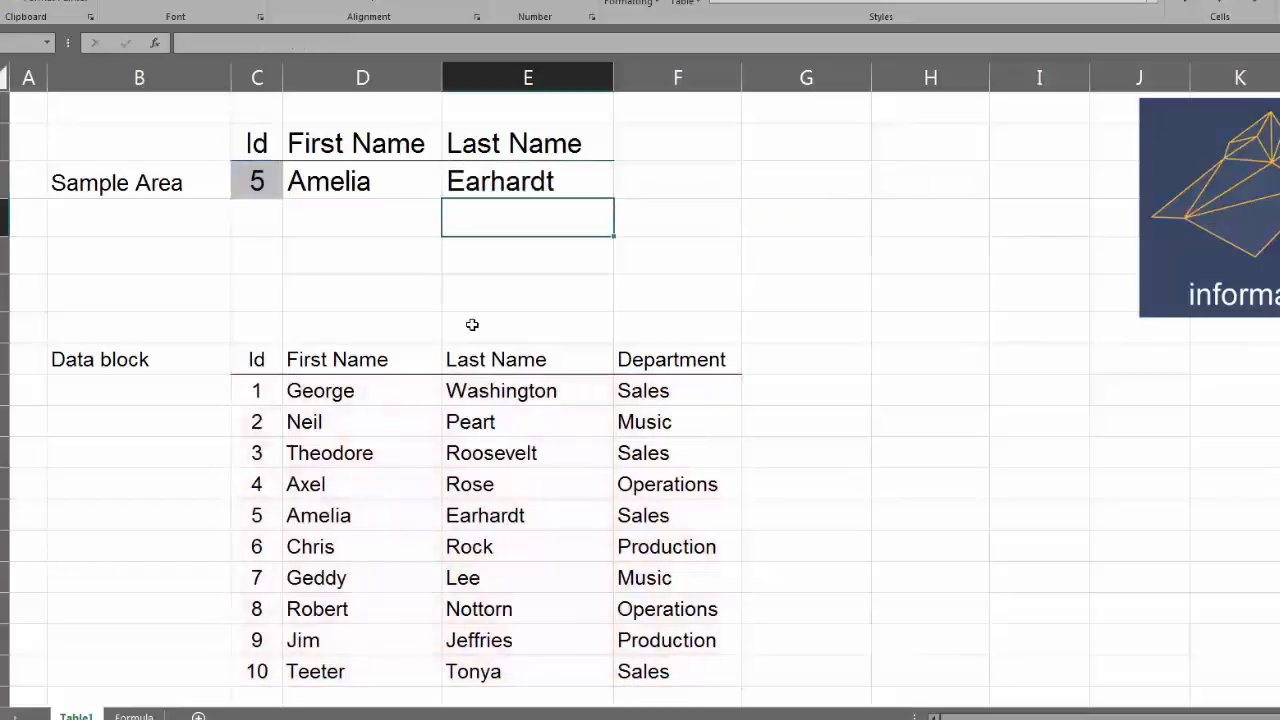
Fill the sample area row C4:E4, with its Id and both lookup formulas, down through row 7
scroll(472, 324, "up", 1)
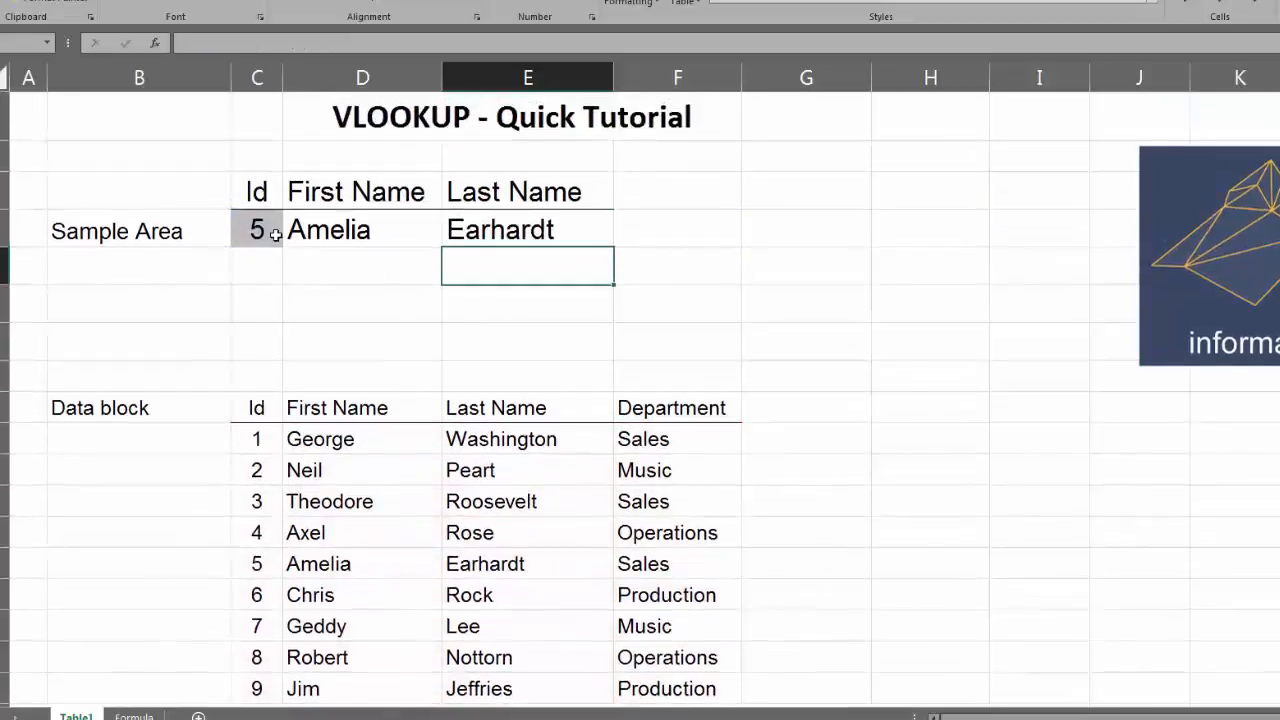
left_click(275, 234)
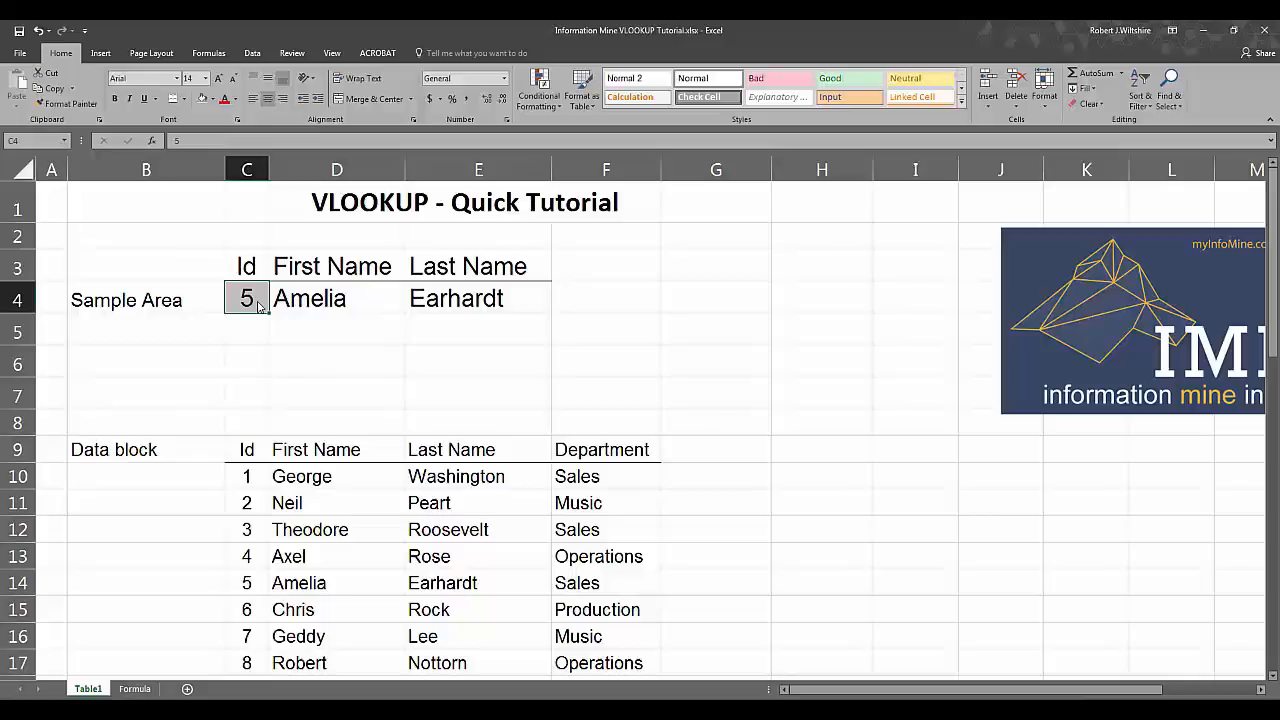
left_click_drag(258, 305, 494, 300)
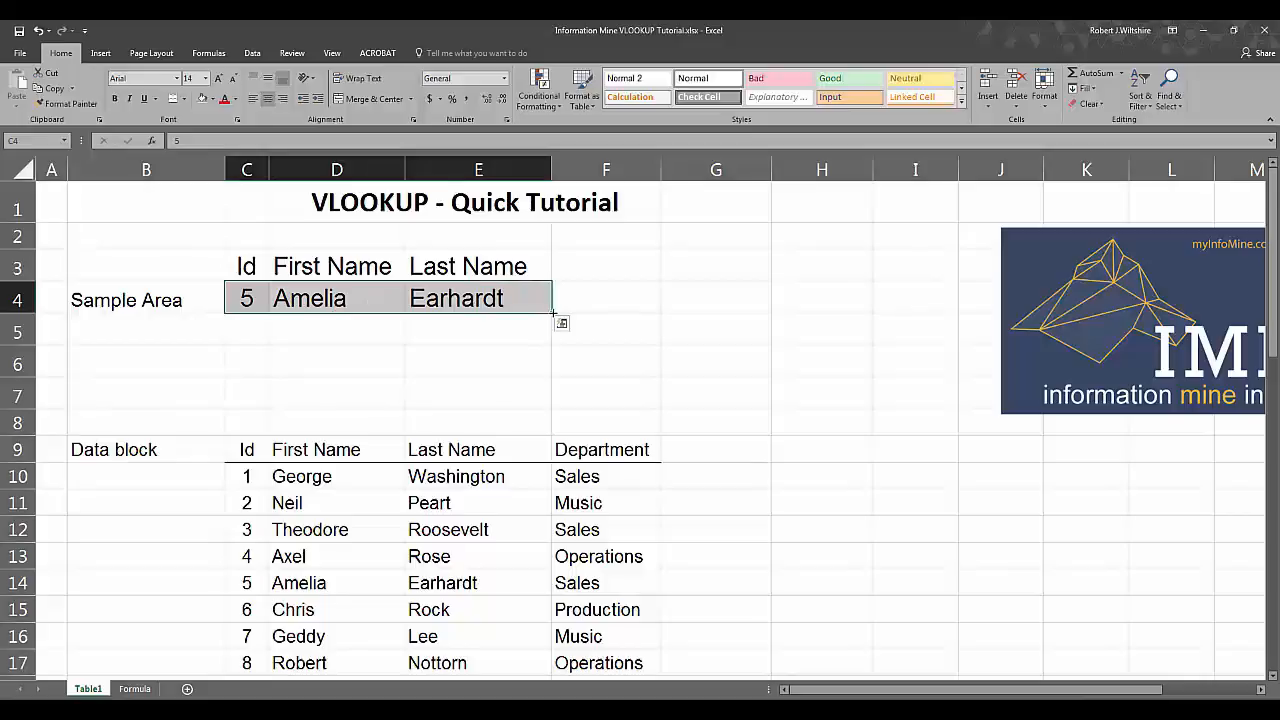
left_click_drag(553, 313, 555, 410)
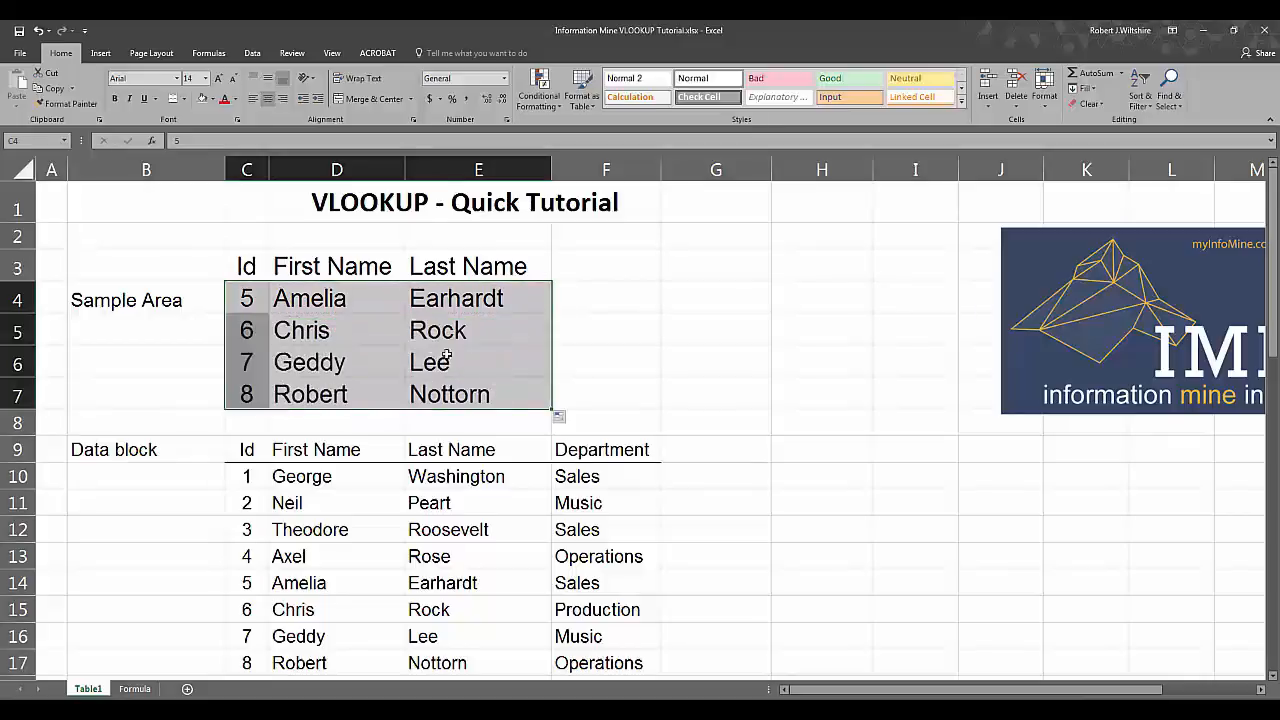
Change the sample area Ids to 7 in C4, 5 in C6 and 2 in C7 to test the lookups
left_click(245, 298)
type("7")
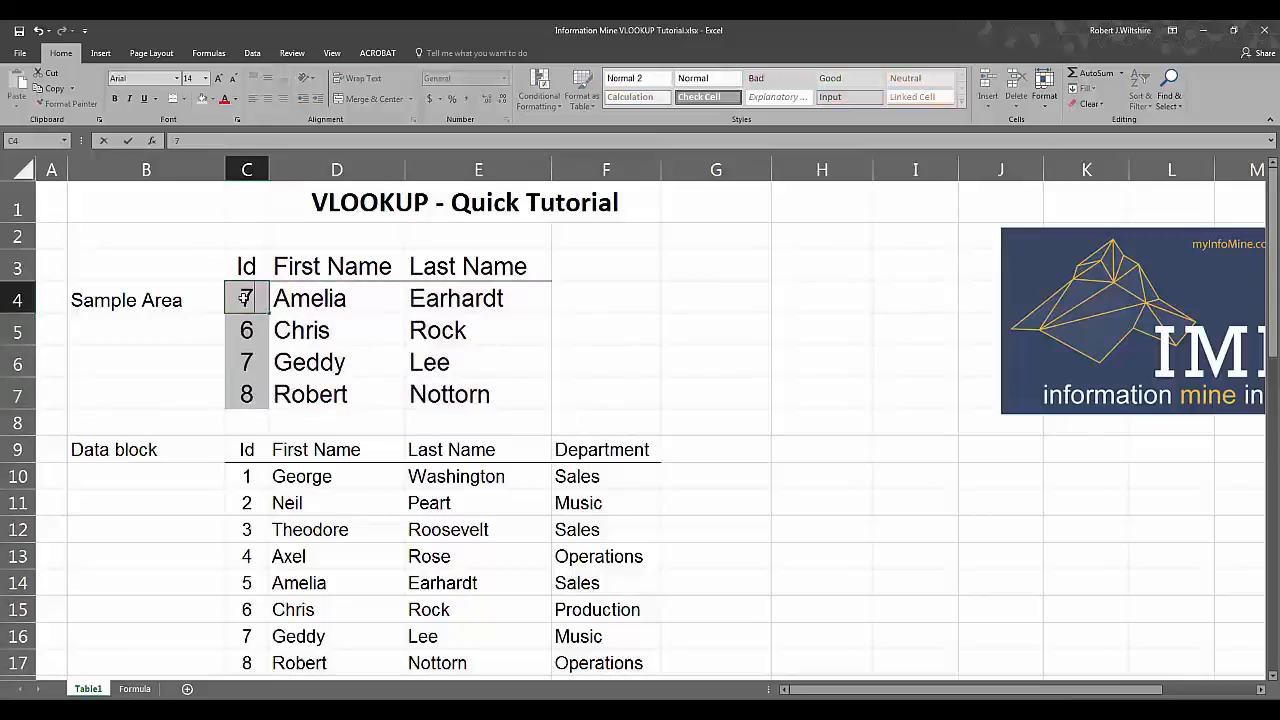
key("Return")
key("Return")
type("5")
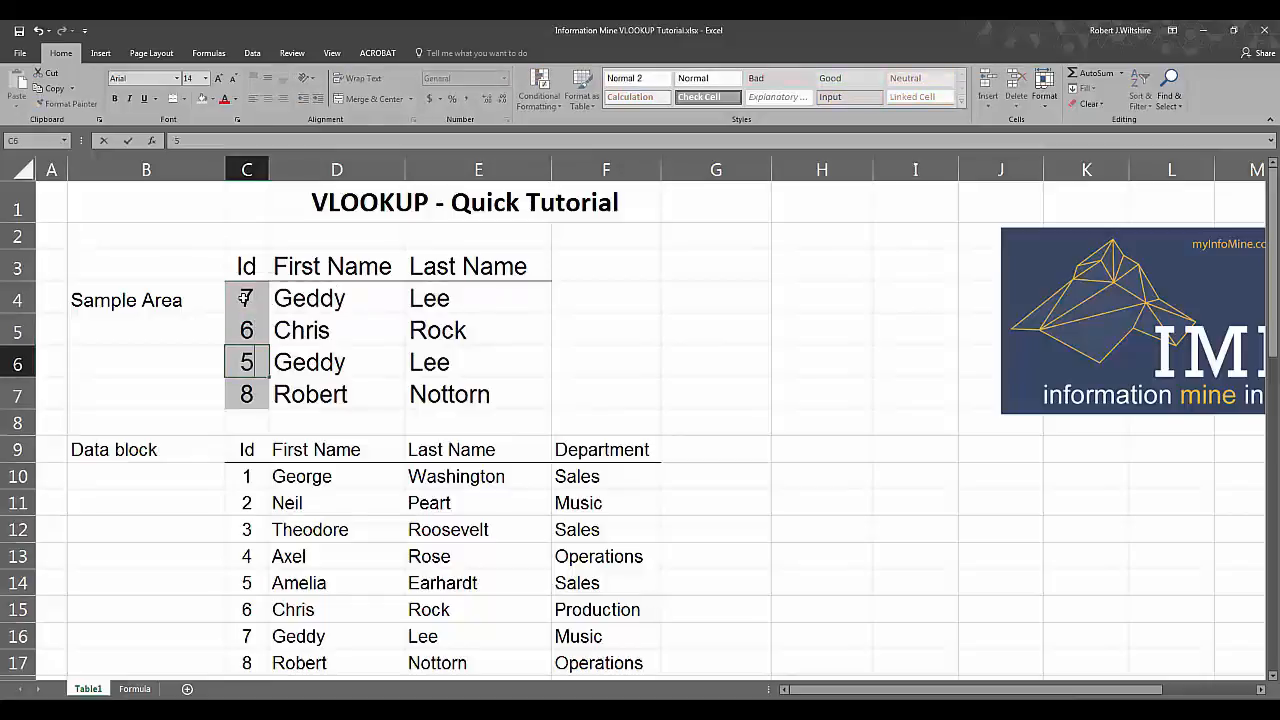
key("Return")
type("2")
key("Return")
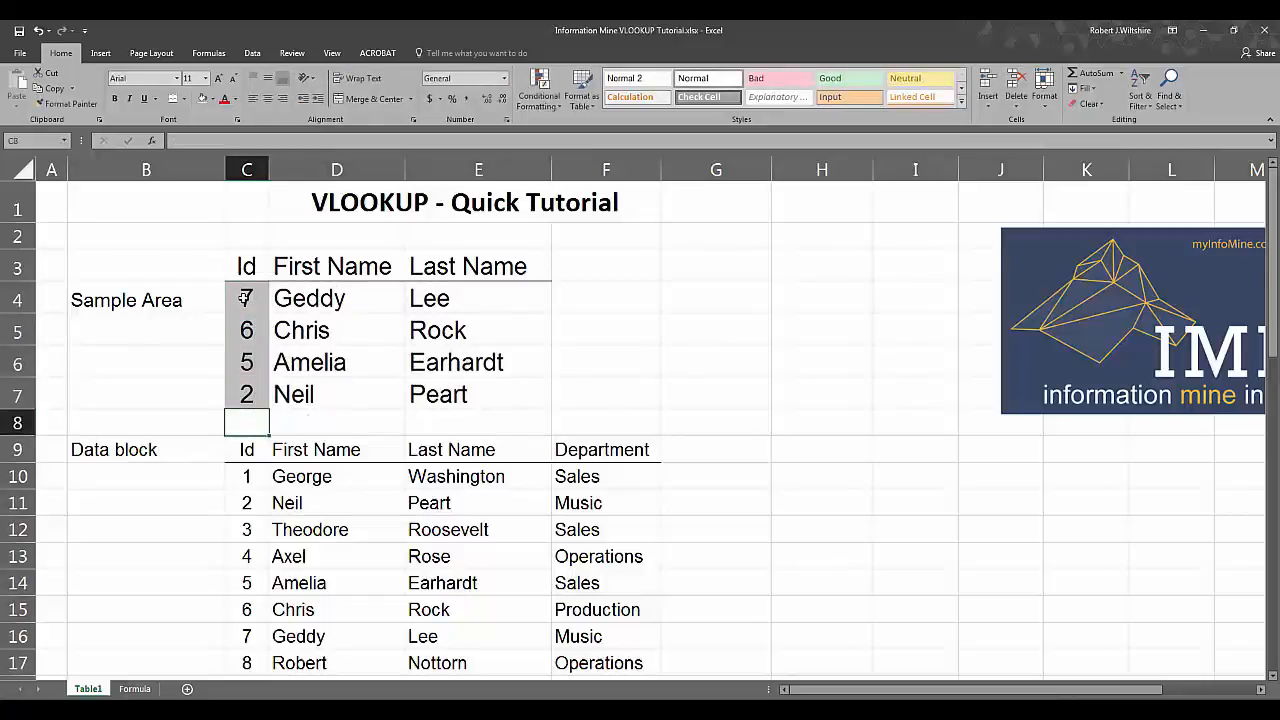